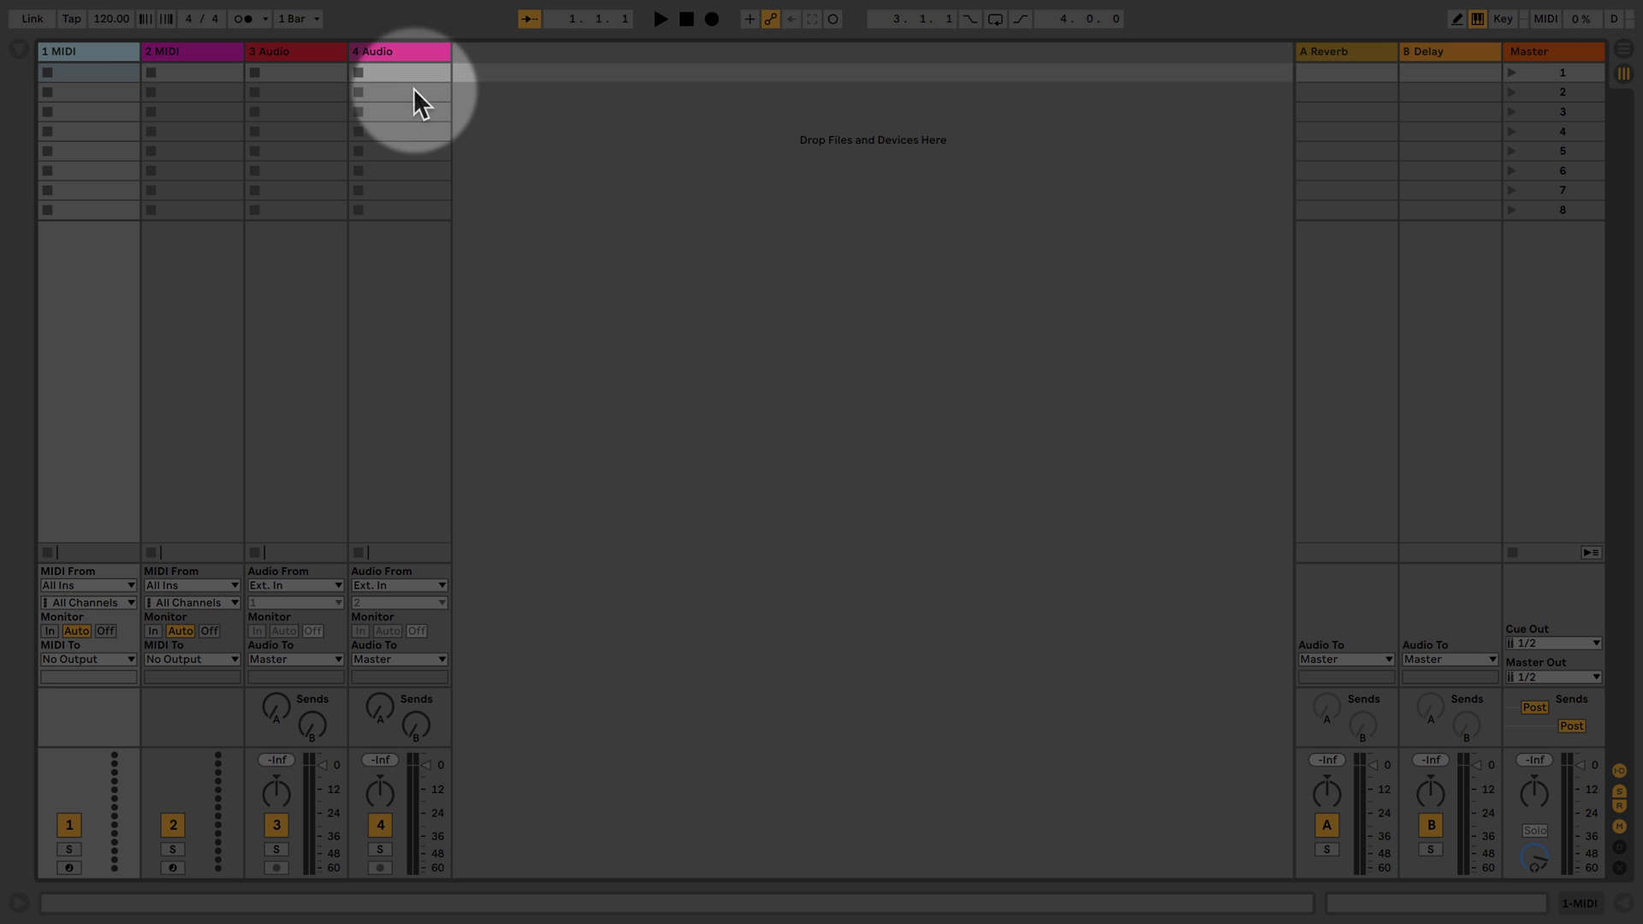
Step: Select the 2 MIDI, 3 Audio and 4 Audio tracks, then drag the mixer's volume section up
{"action": "left_click", "coordinate": [174, 54]}
{"action": "left_click", "coordinate": [253, 54]}
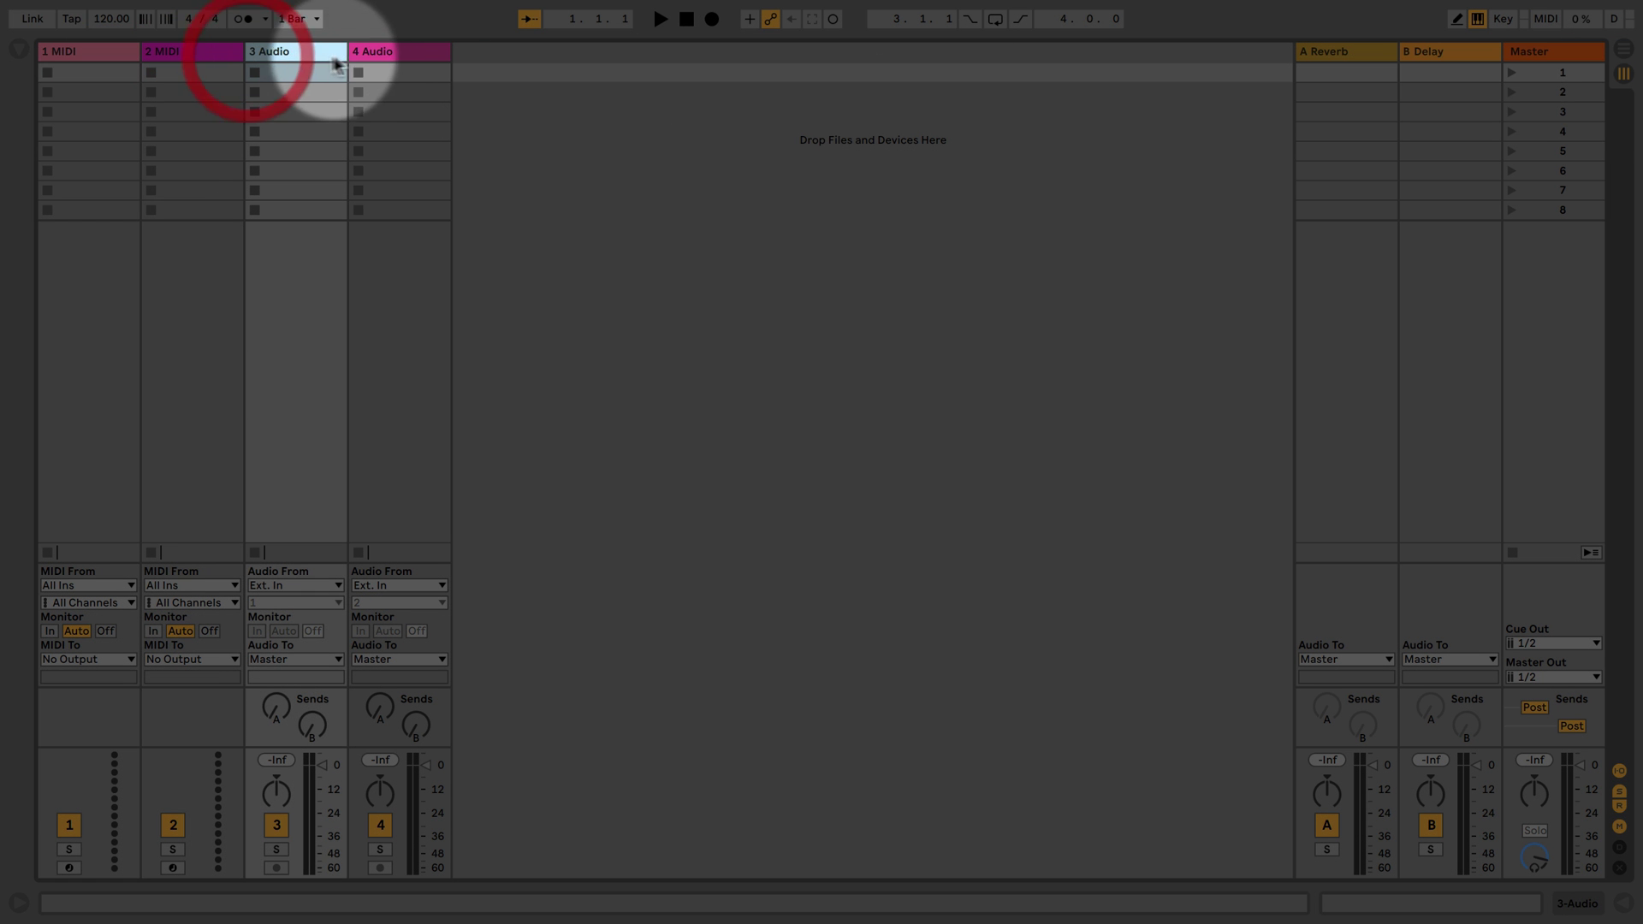
{"action": "left_click", "coordinate": [370, 53]}
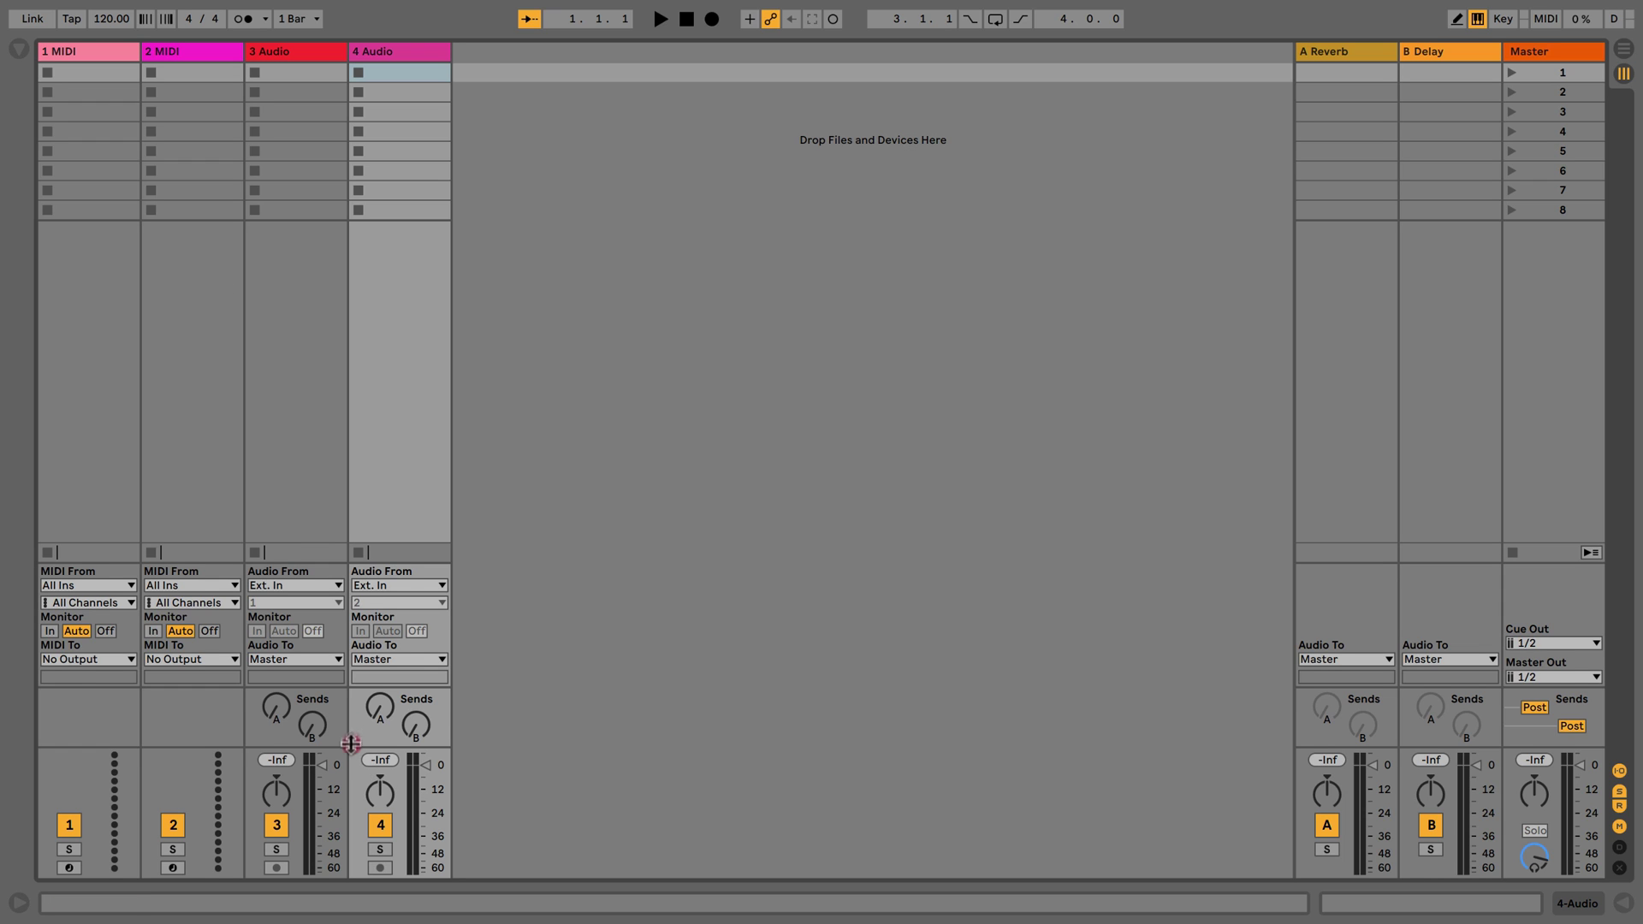
{"action": "left_click_drag", "start_coordinate": [377, 747], "coordinate": [375, 580]}
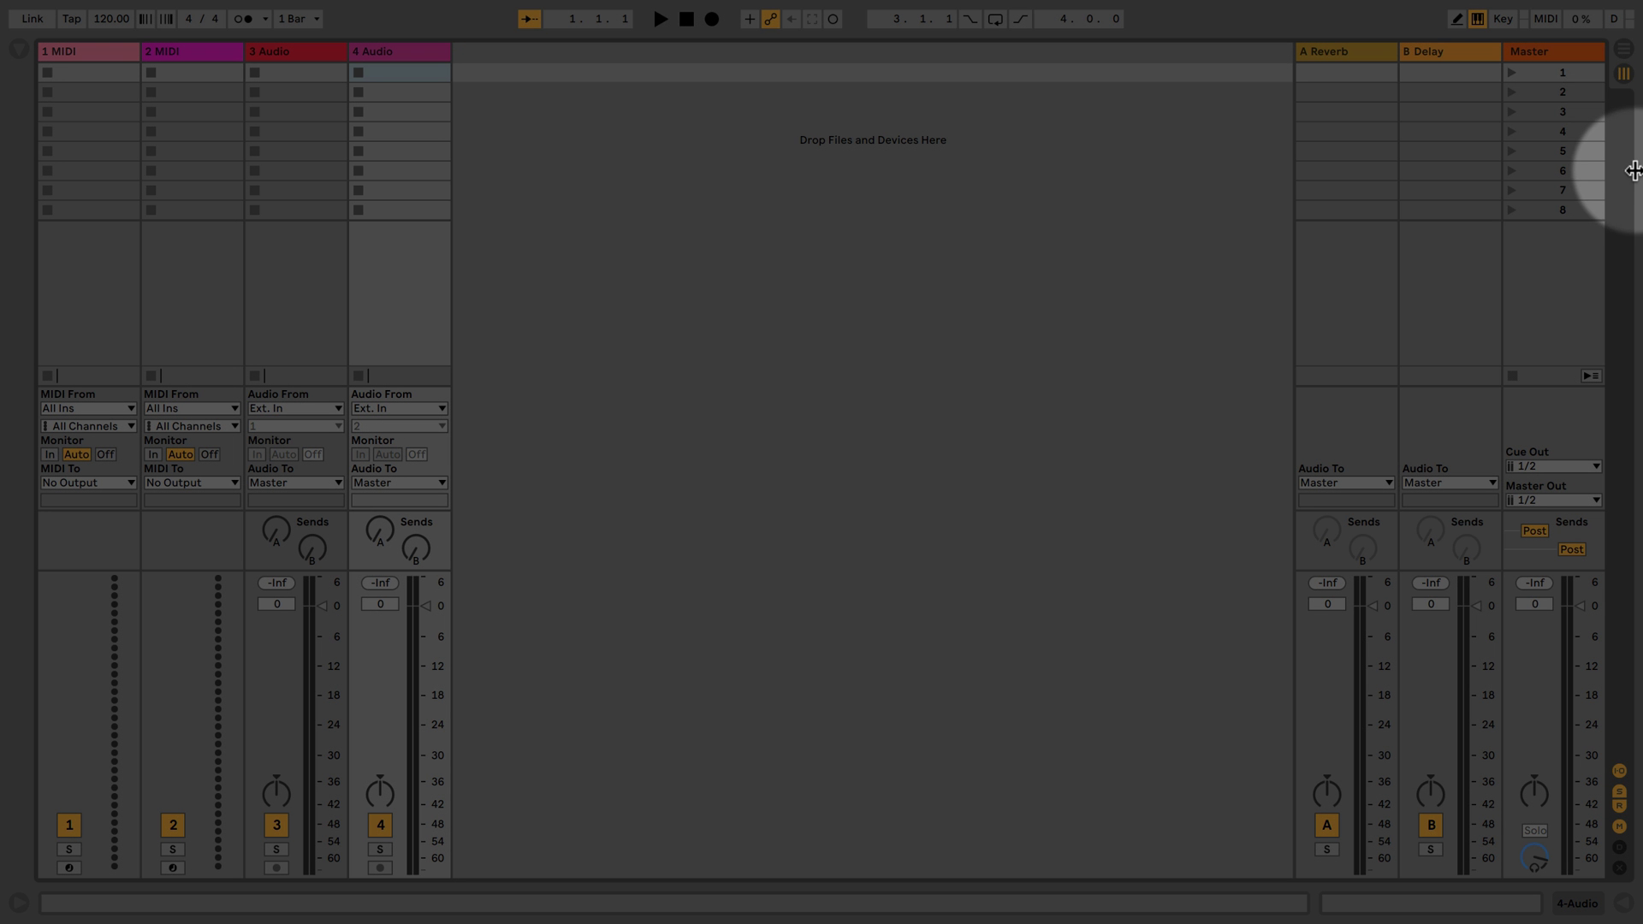
Step: Switch to the Arrangement timeline and create a test MIDI clip at bar 1 on 2 MIDI
{"action": "left_click", "coordinate": [1622, 49]}
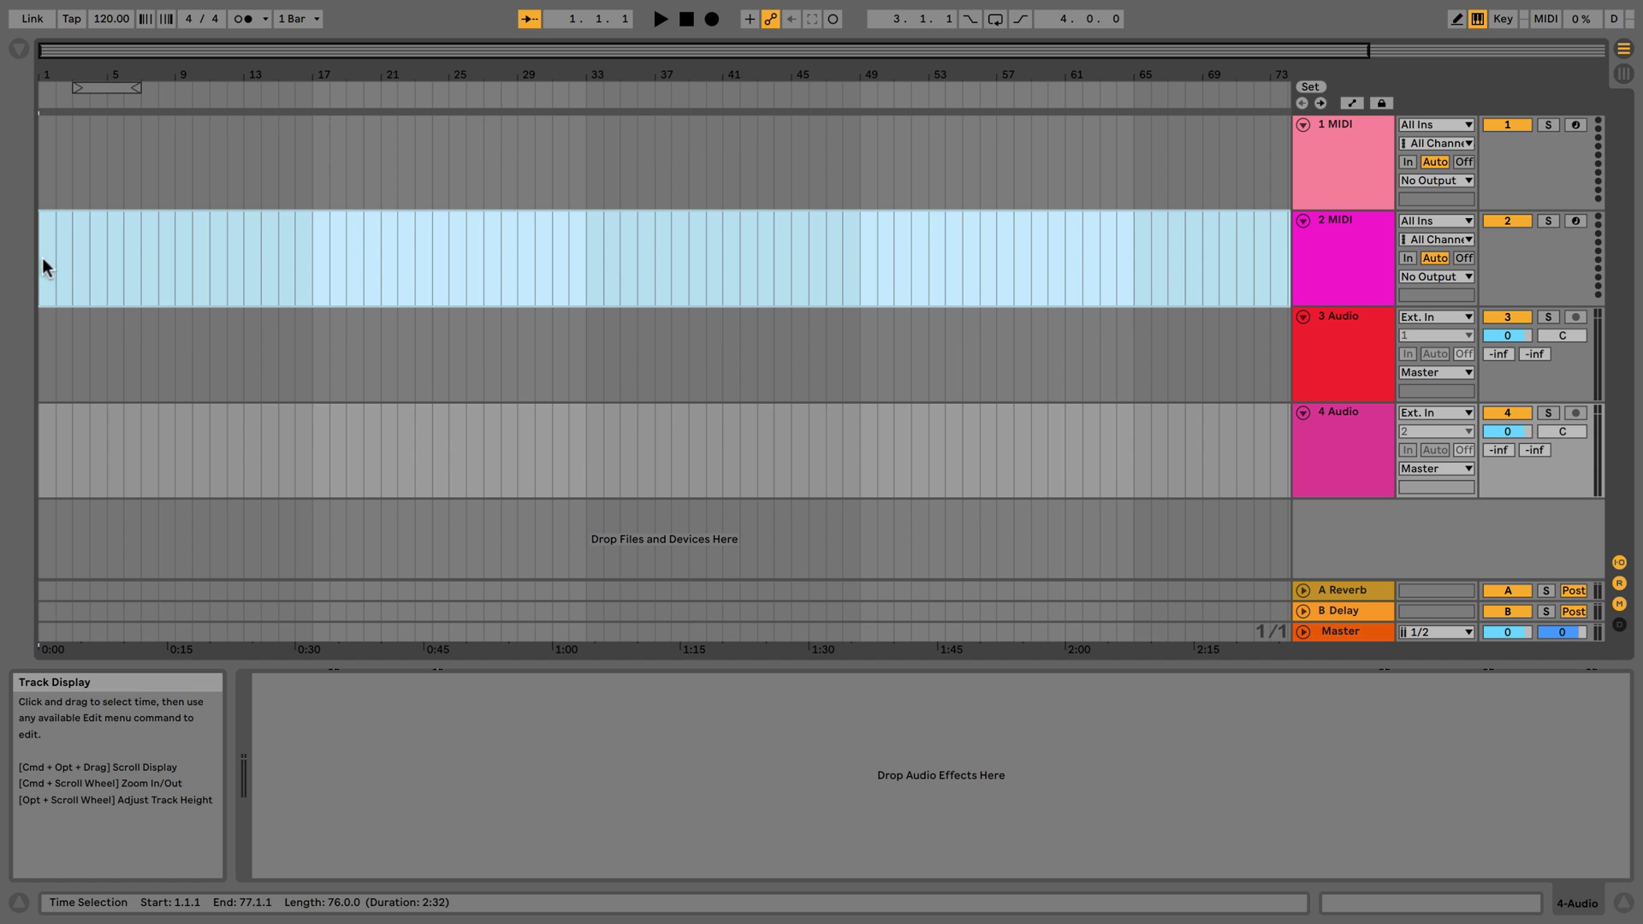
{"action": "left_click_drag", "start_coordinate": [37, 261], "coordinate": [1266, 266]}
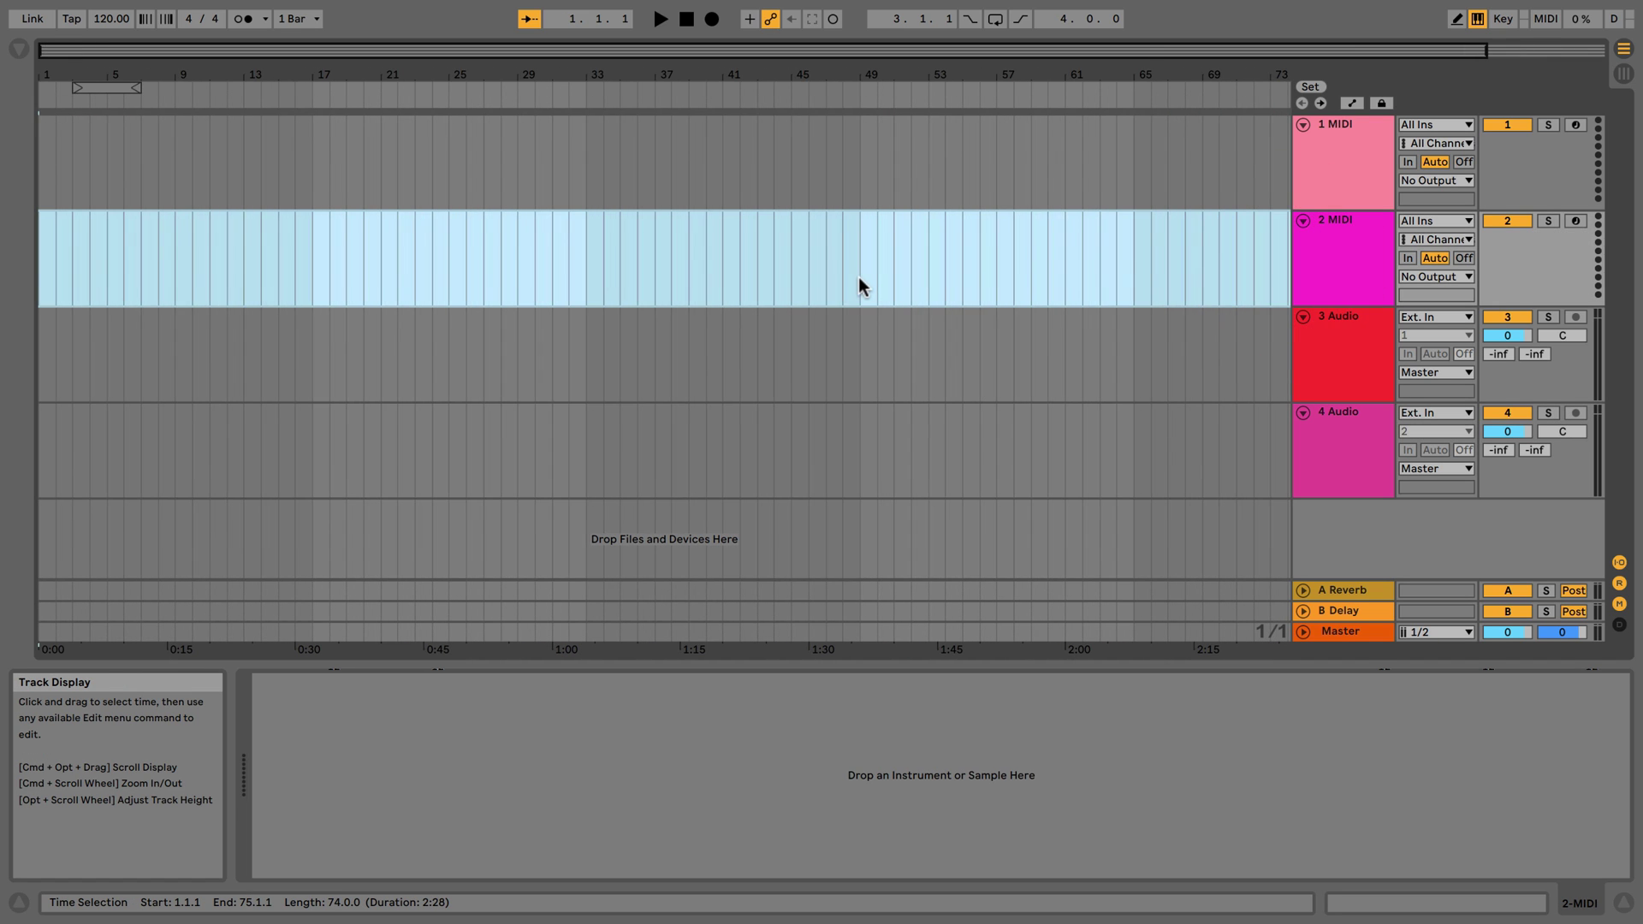
{"action": "double_click", "coordinate": [39, 255]}
{"action": "left_click_drag", "start_coordinate": [40, 255], "coordinate": [1285, 283]}
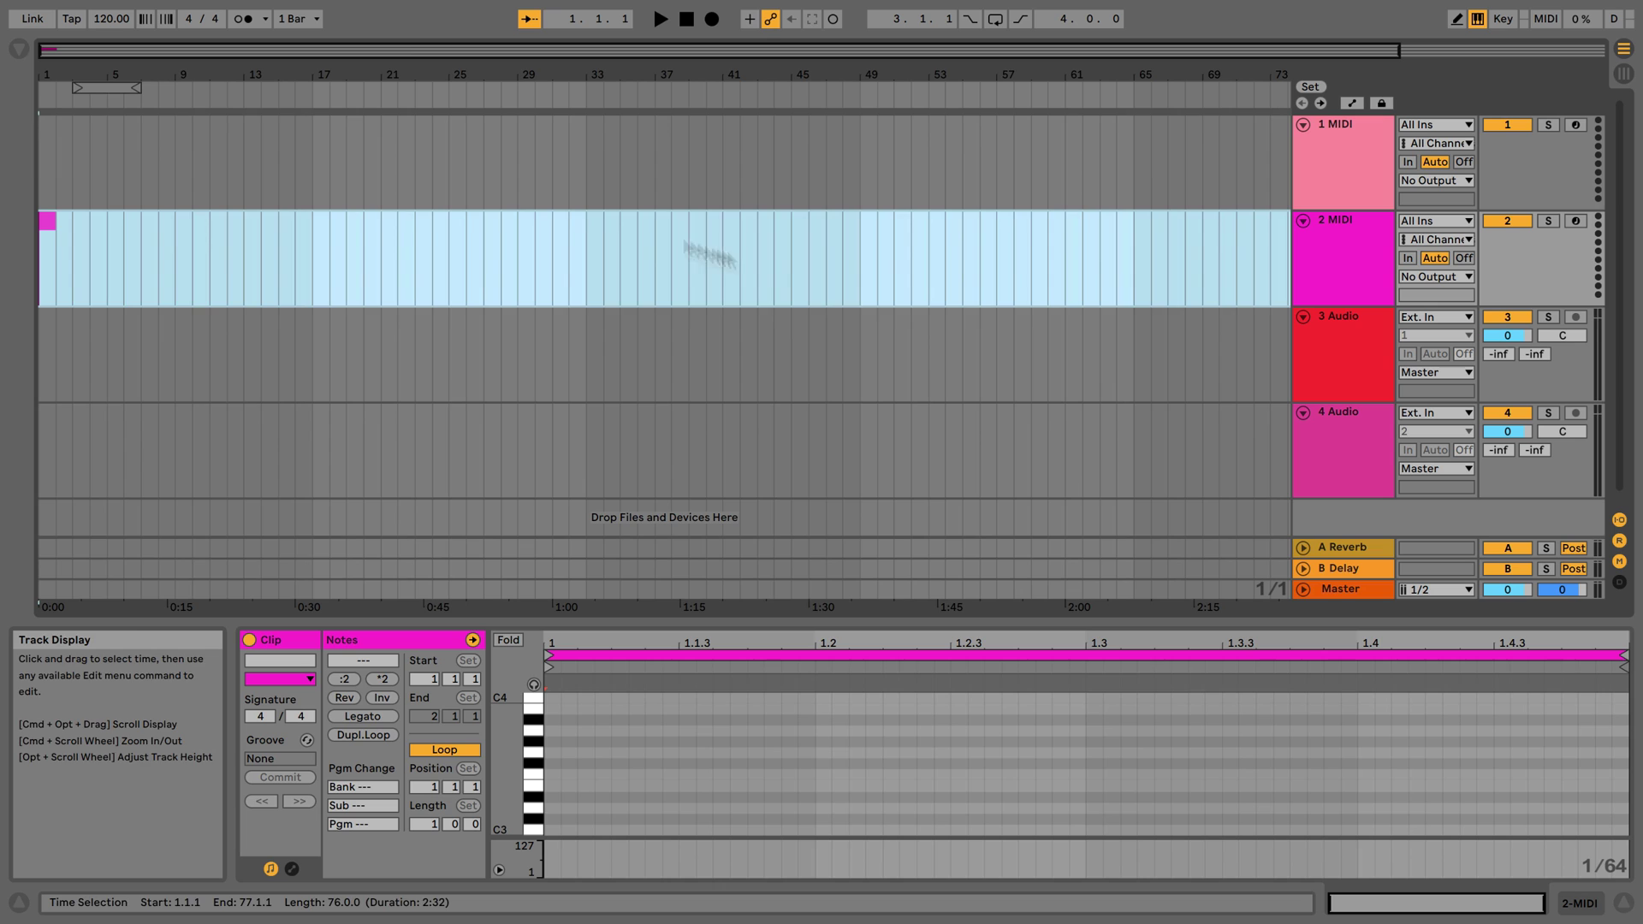
Step: Show the browser, delete the test MIDI clip from 2 MIDI, and clear the time selection
{"action": "left_click", "coordinate": [30, 214]}
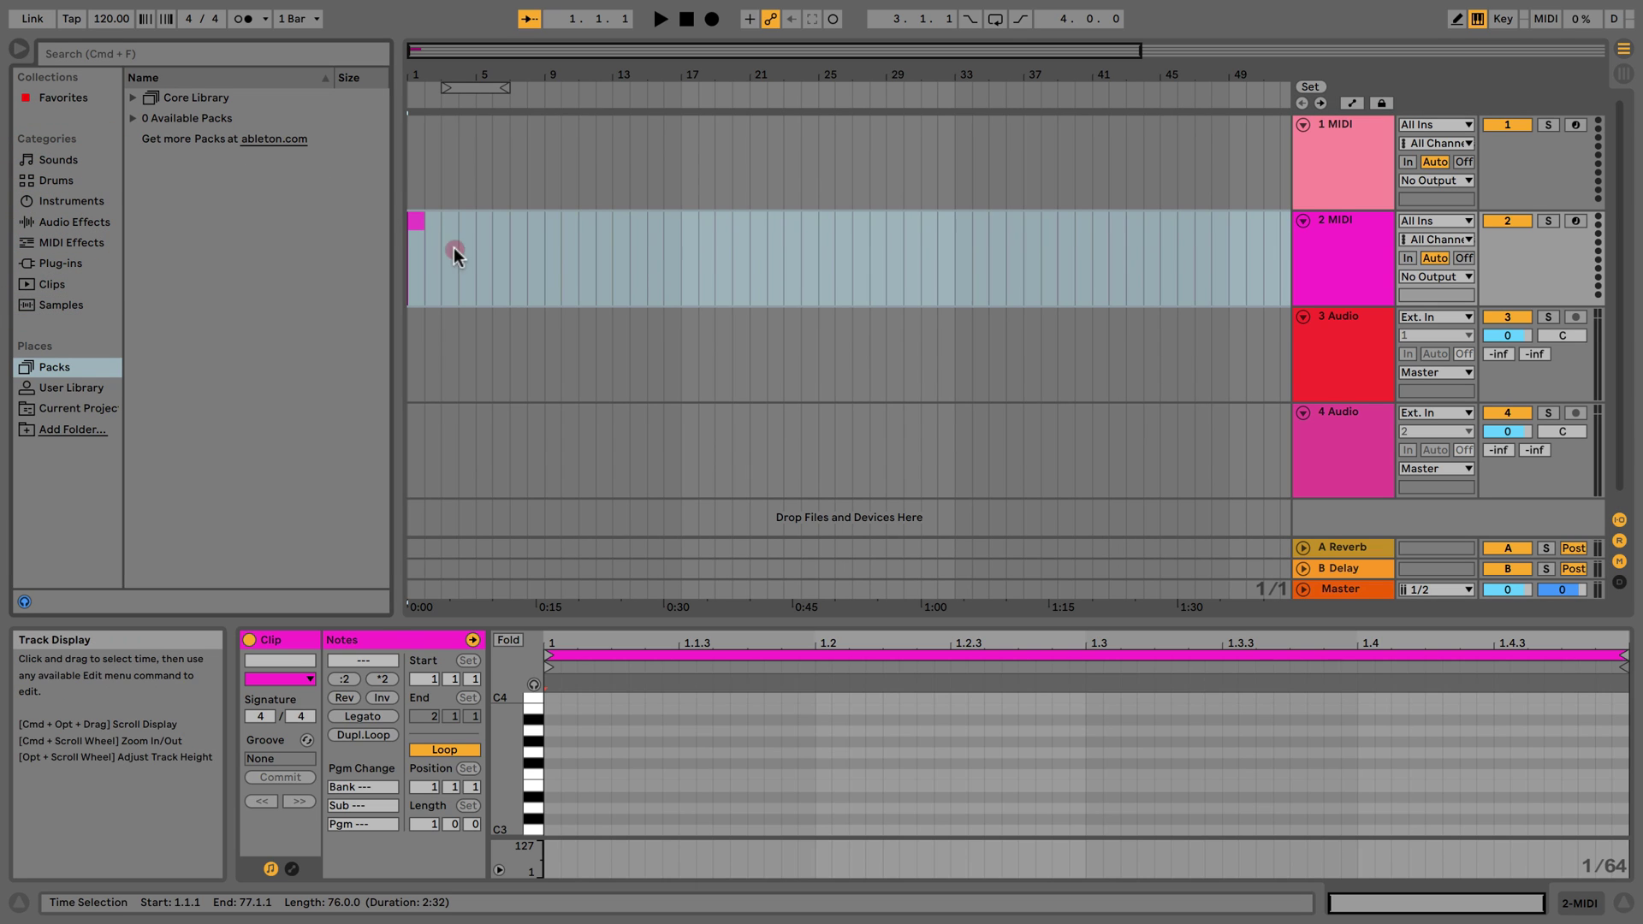
{"action": "left_click", "coordinate": [414, 227]}
{"action": "key", "text": "Delete"}
{"action": "left_click", "coordinate": [405, 255]}
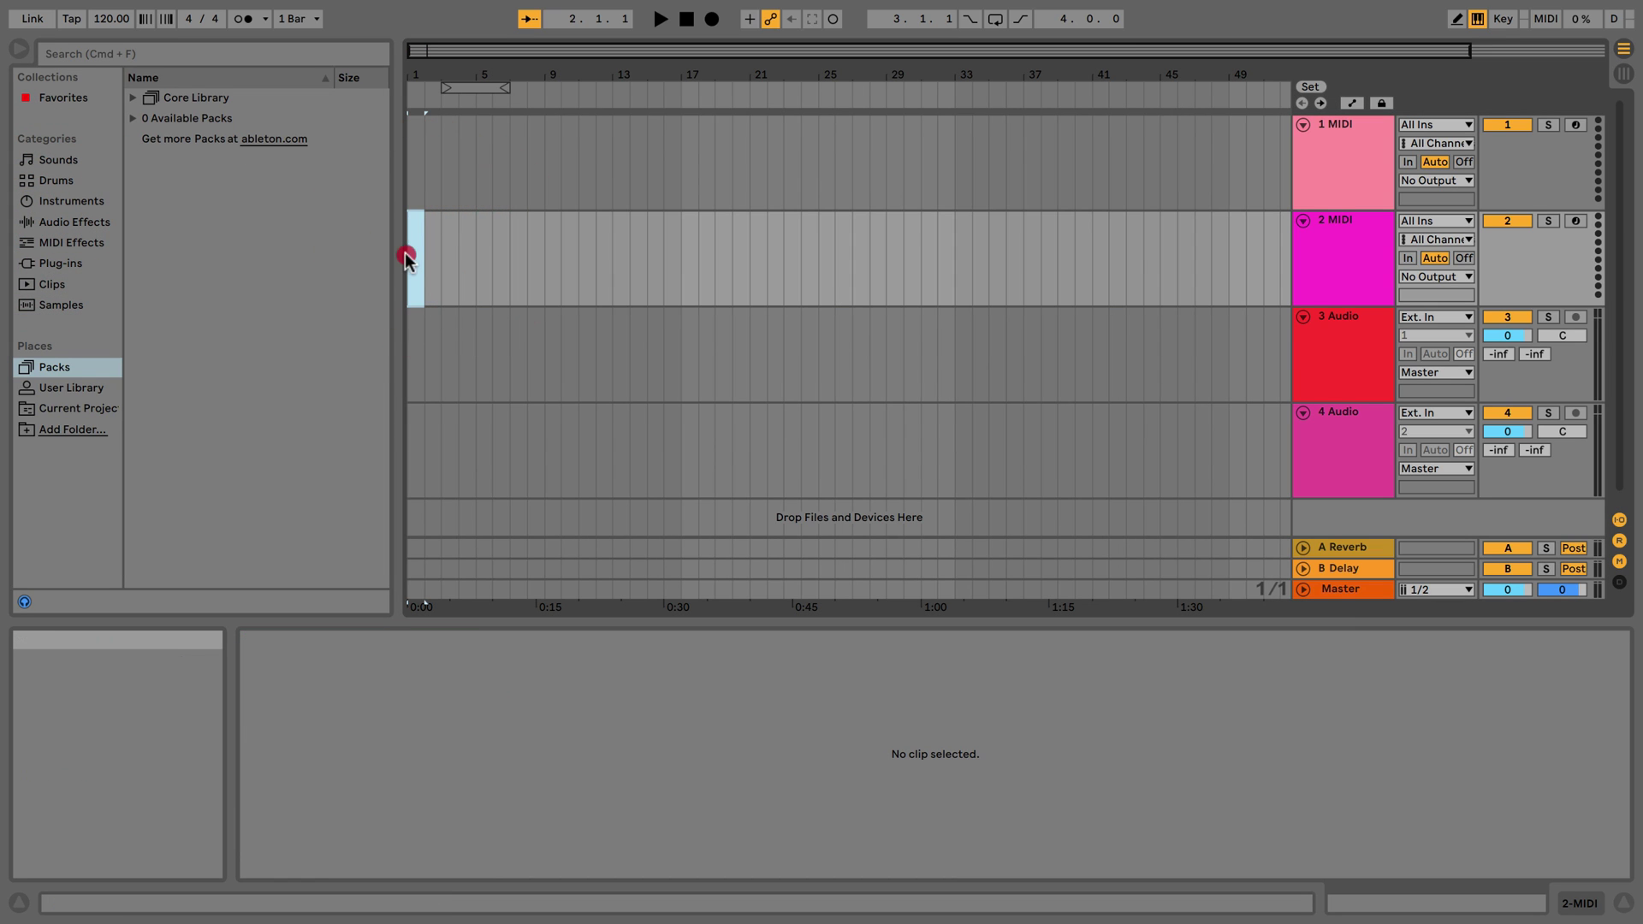
{"action": "left_click", "coordinate": [417, 267]}
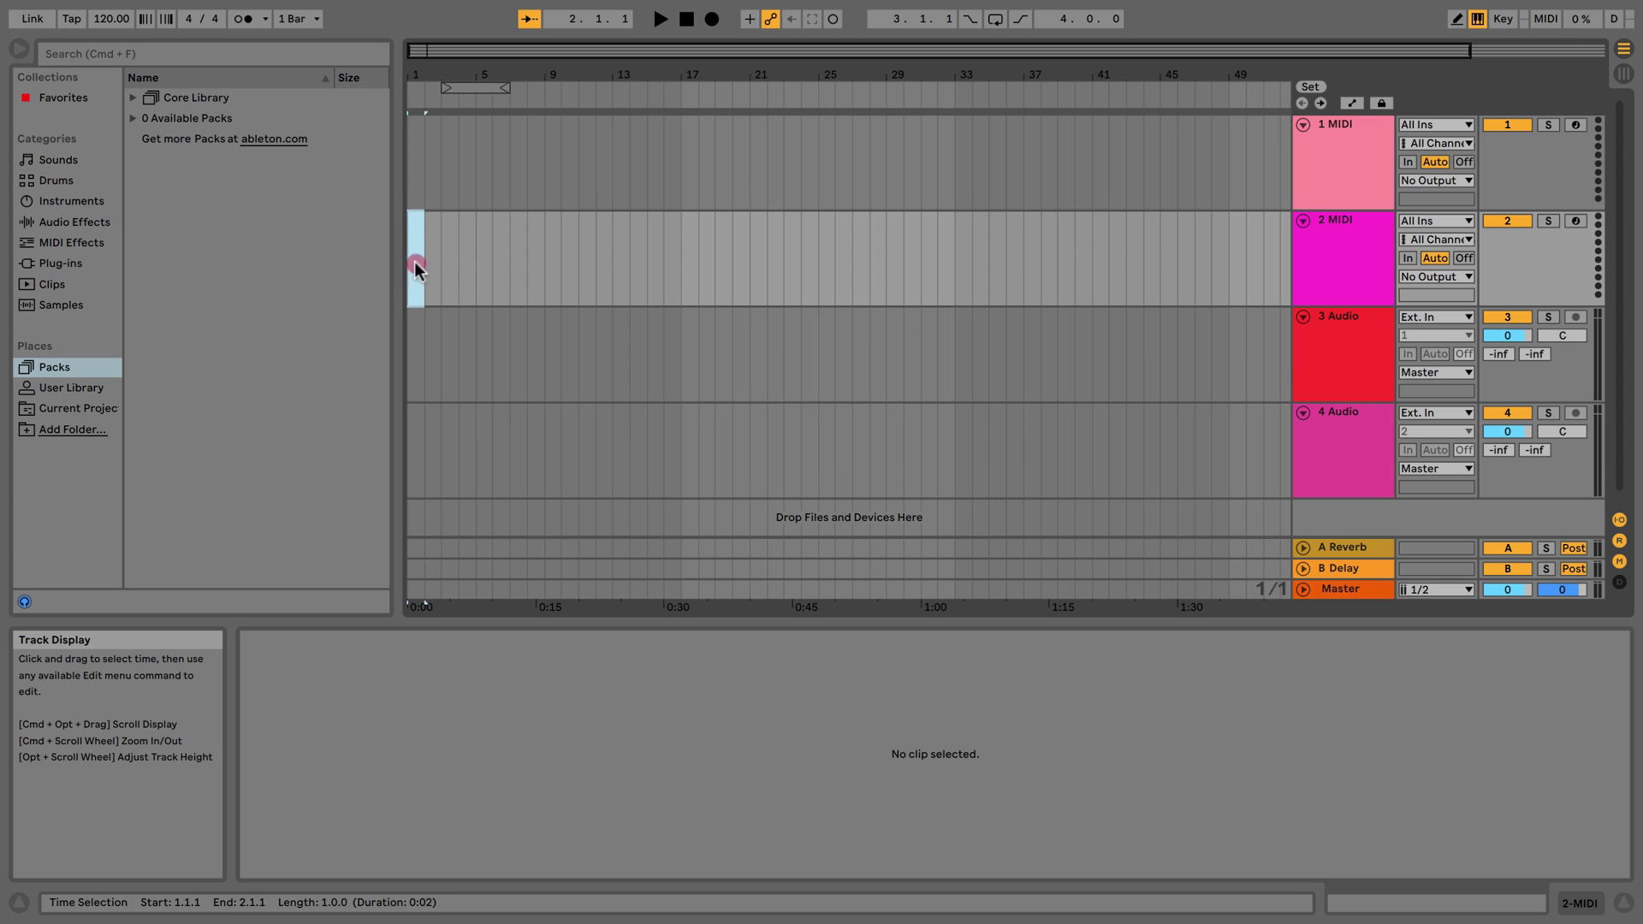
{"action": "left_click_drag", "start_coordinate": [1229, 265], "coordinate": [1265, 267]}
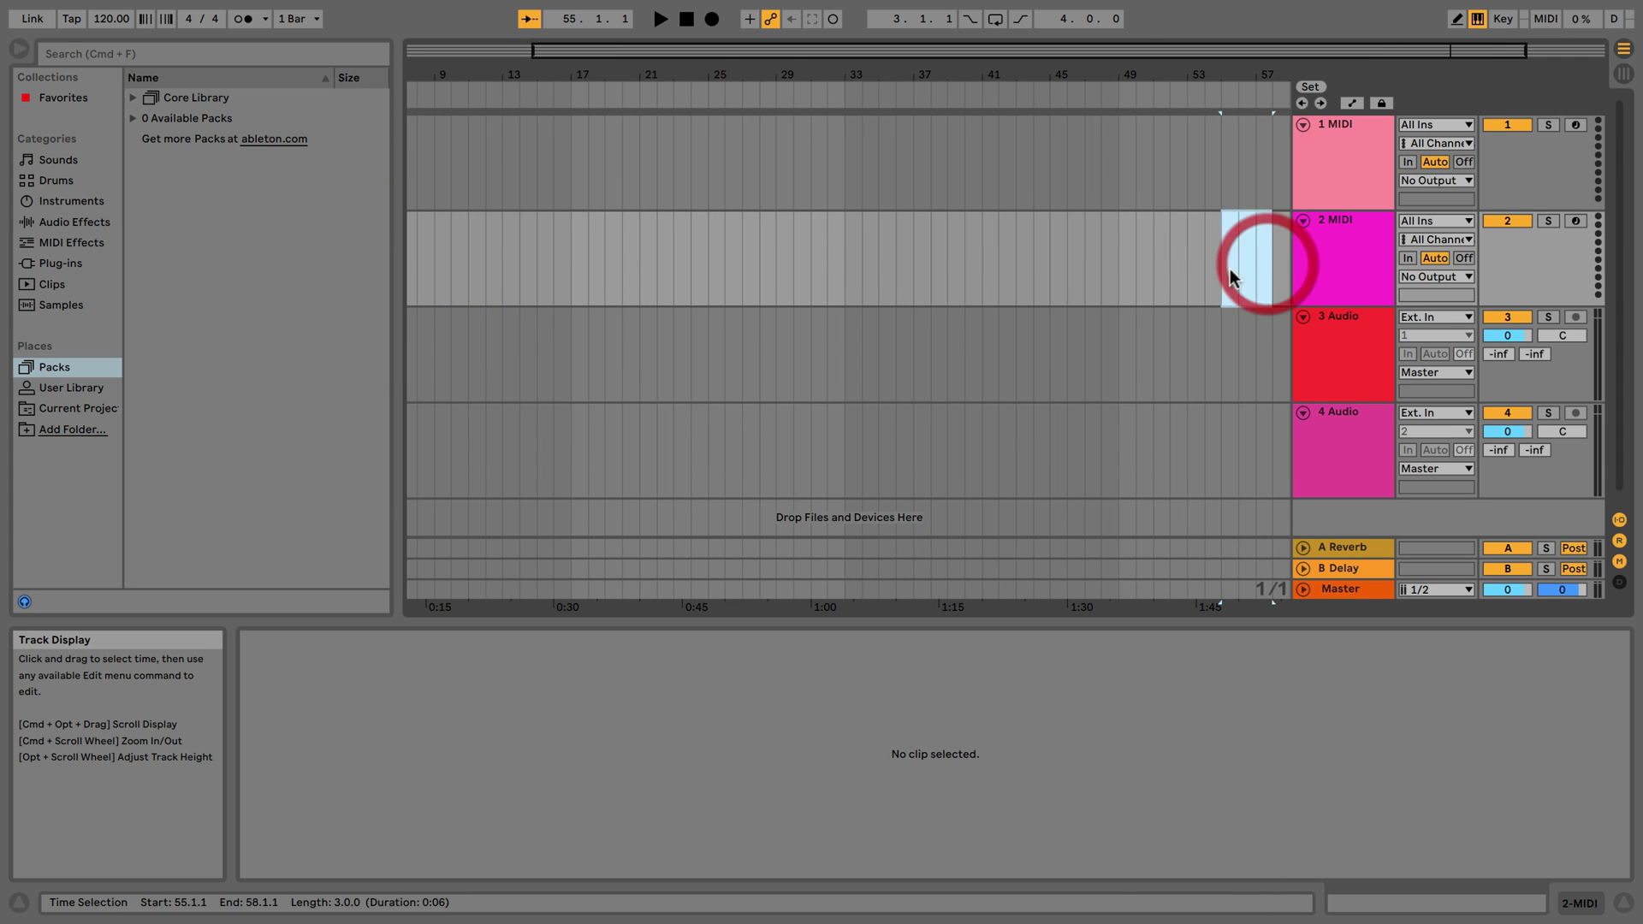
{"action": "left_click", "coordinate": [1229, 274]}
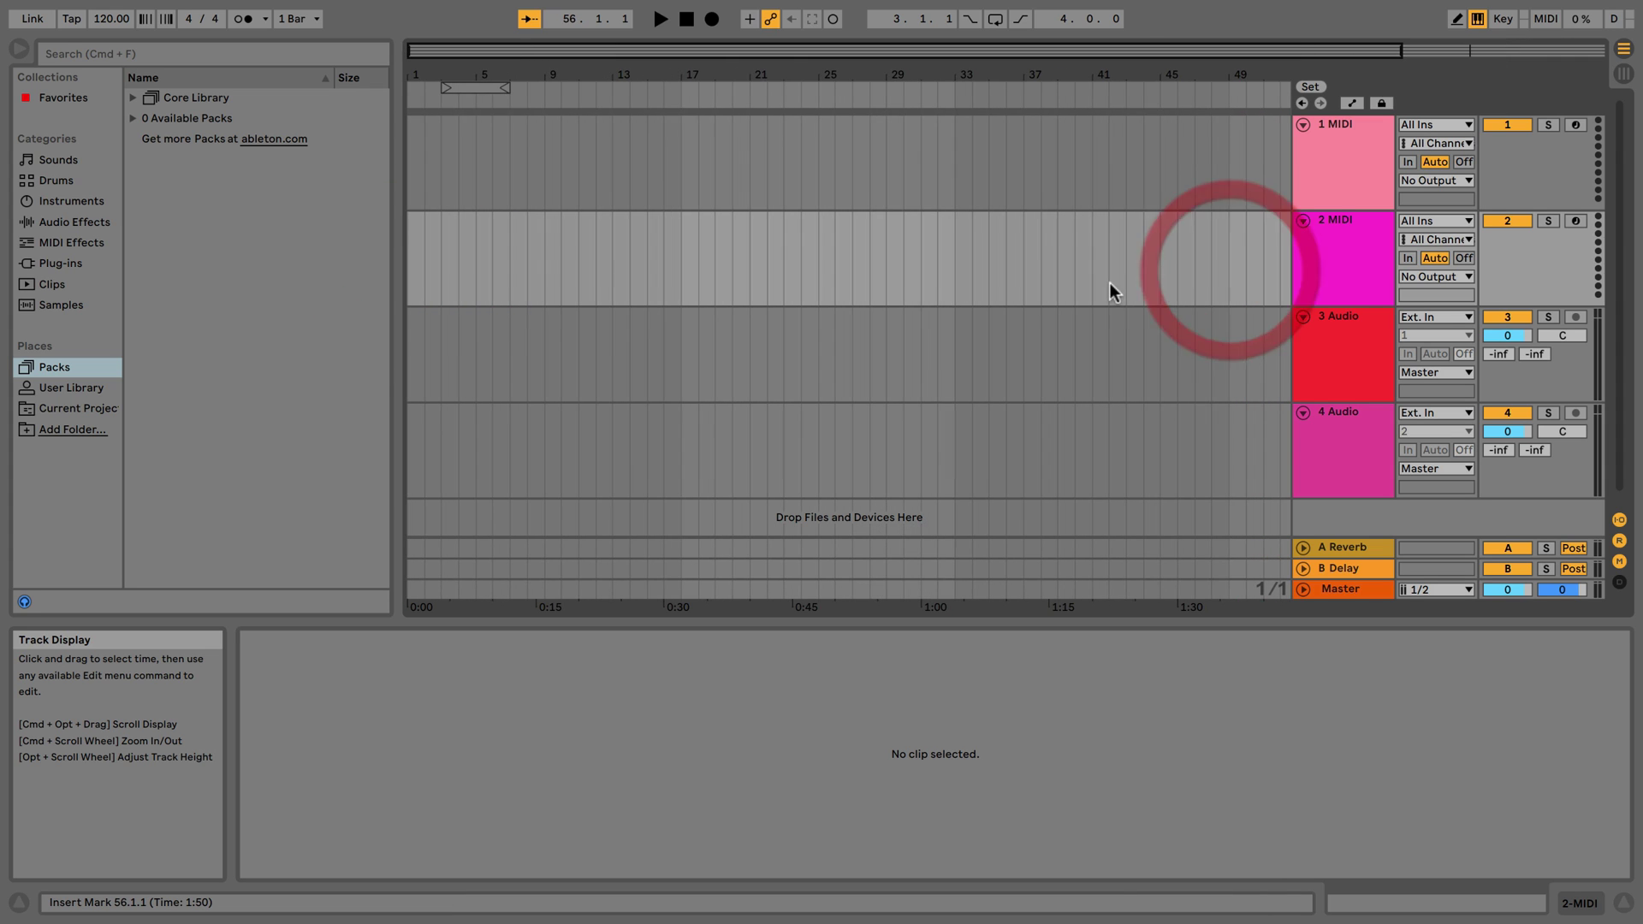
Step: Toggle back and forth between the Session mixer and the Arrangement timeline
{"action": "left_click", "coordinate": [1623, 75]}
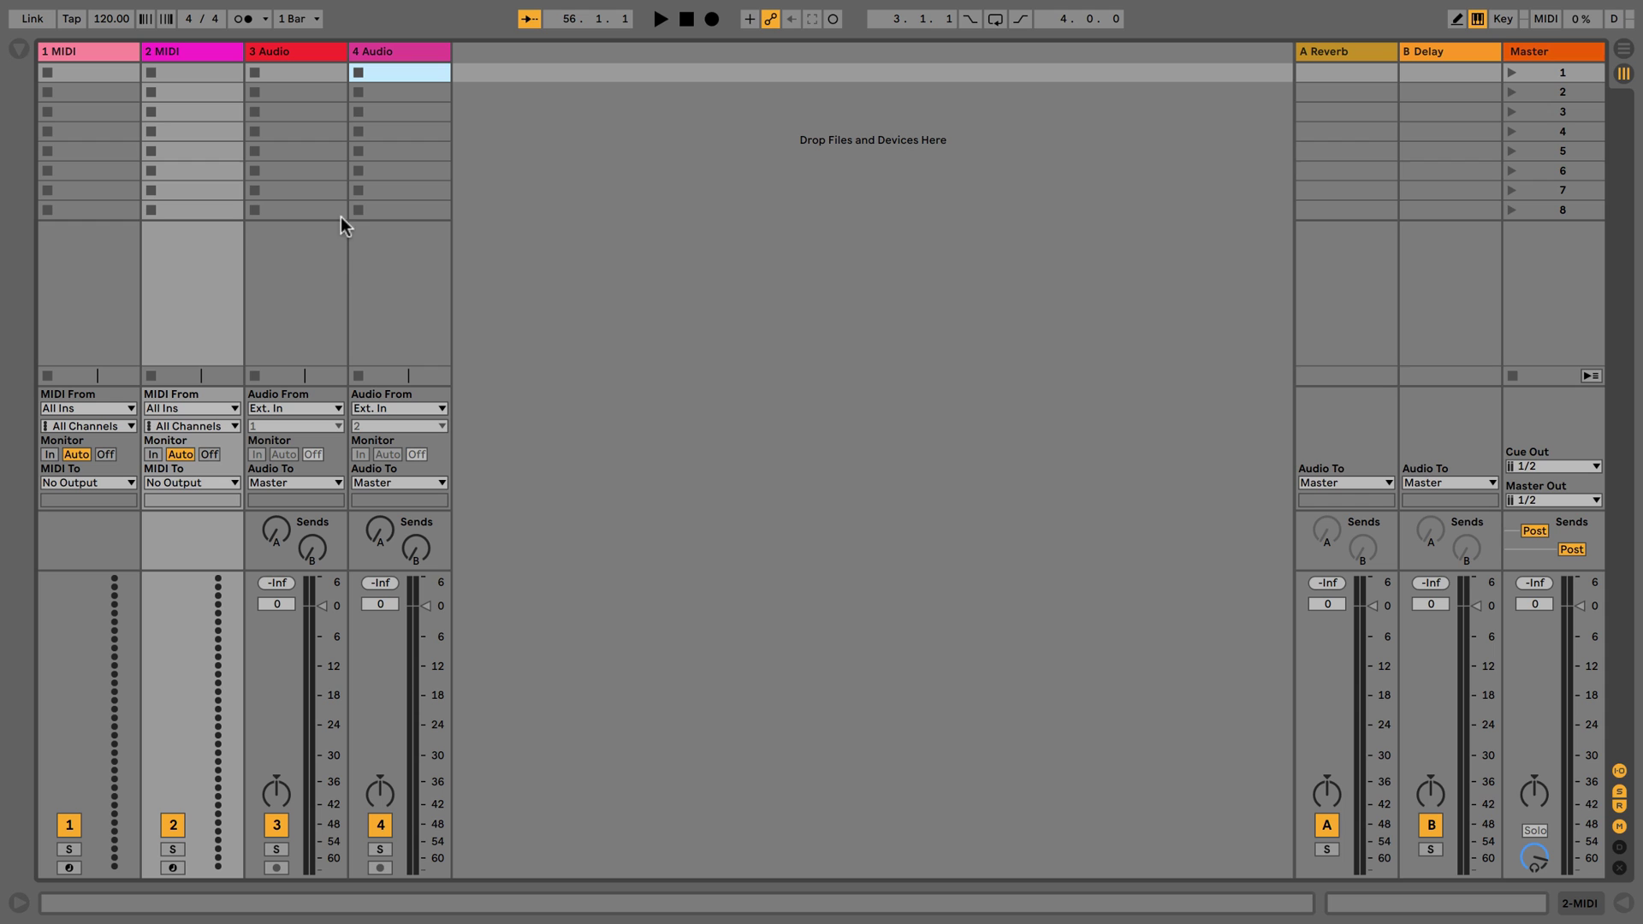
{"action": "left_click", "coordinate": [1624, 55]}
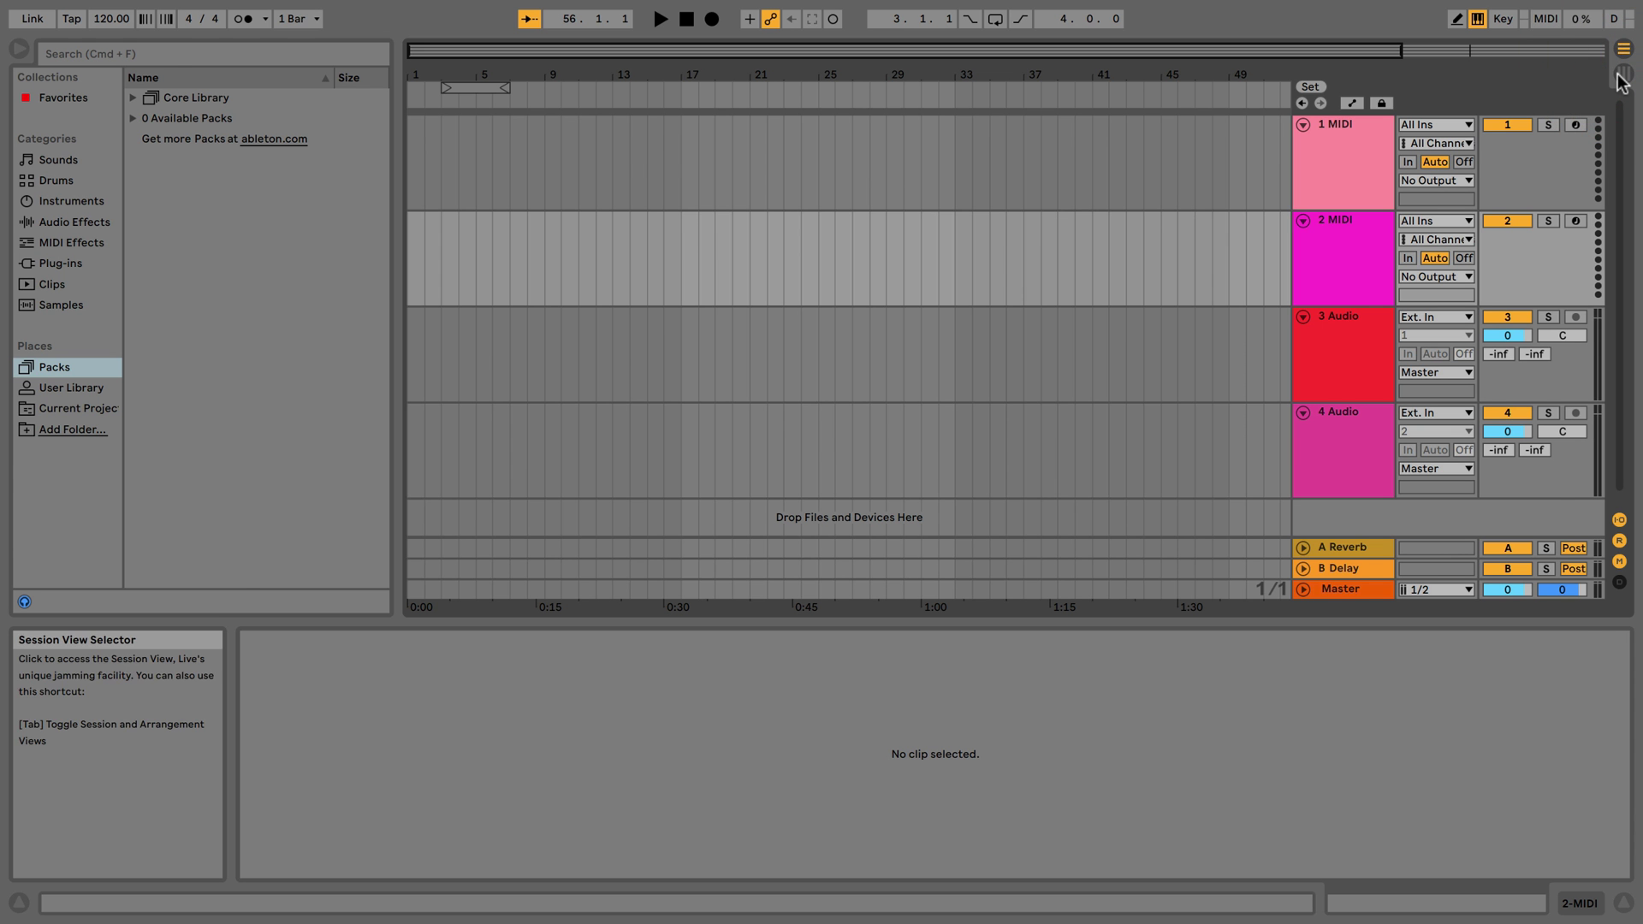
{"action": "left_click", "coordinate": [1625, 53]}
{"action": "left_click", "coordinate": [1625, 53]}
{"action": "left_click", "coordinate": [1625, 53]}
{"action": "left_click", "coordinate": [1624, 49]}
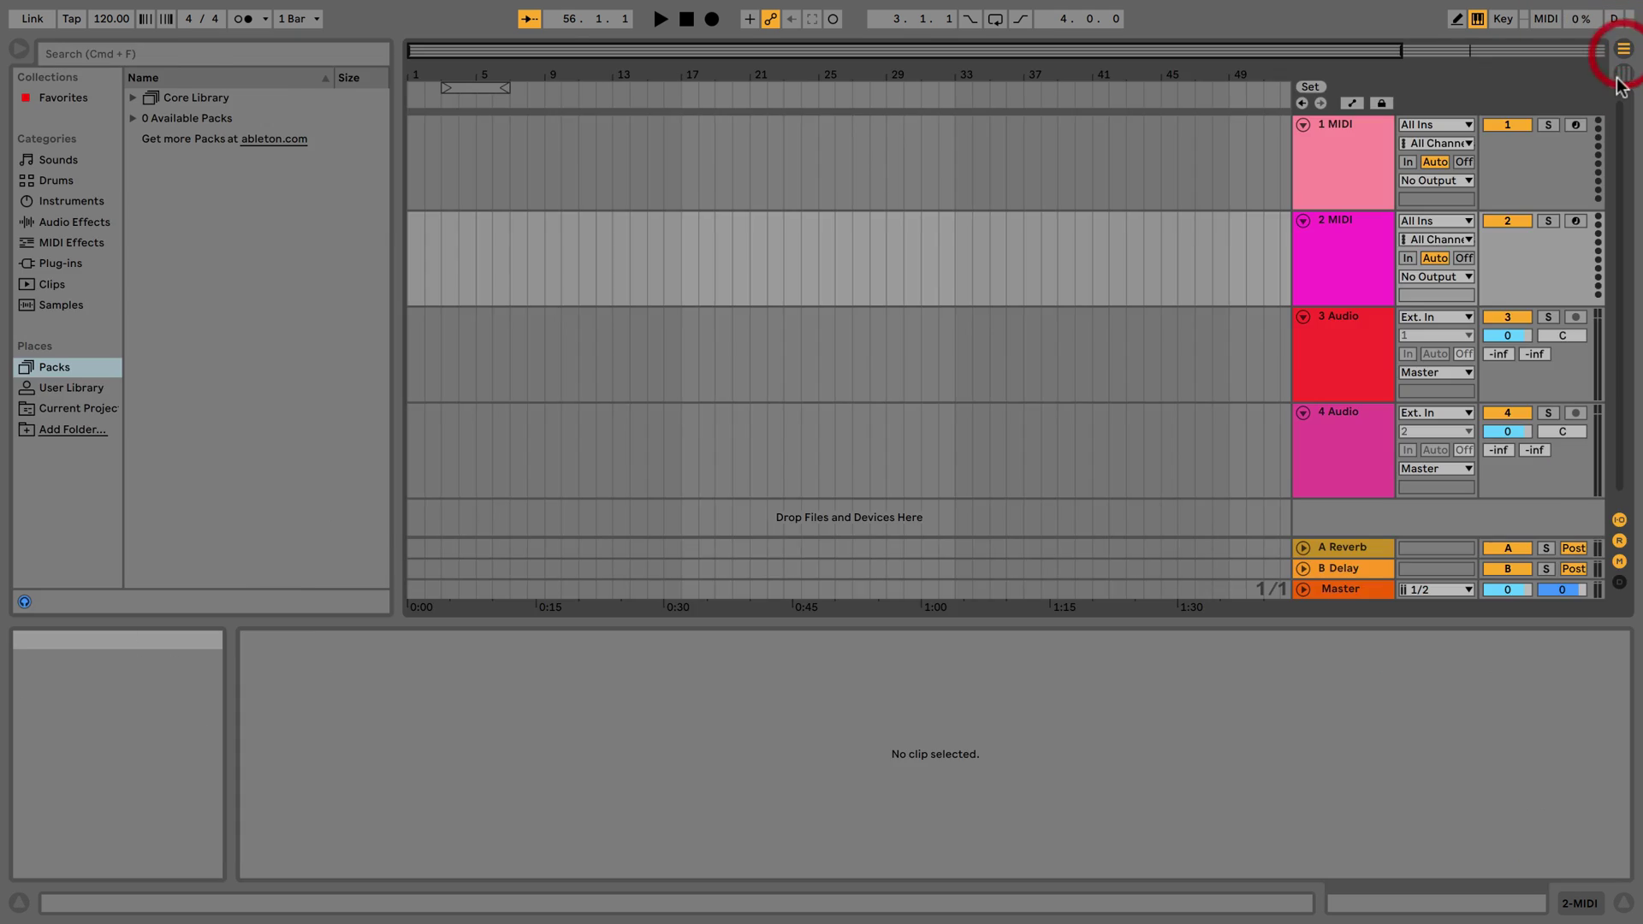
{"action": "left_click", "coordinate": [1624, 50]}
{"action": "left_click", "coordinate": [1624, 50]}
{"action": "left_click", "coordinate": [1624, 50]}
{"action": "left_click", "coordinate": [1624, 50]}
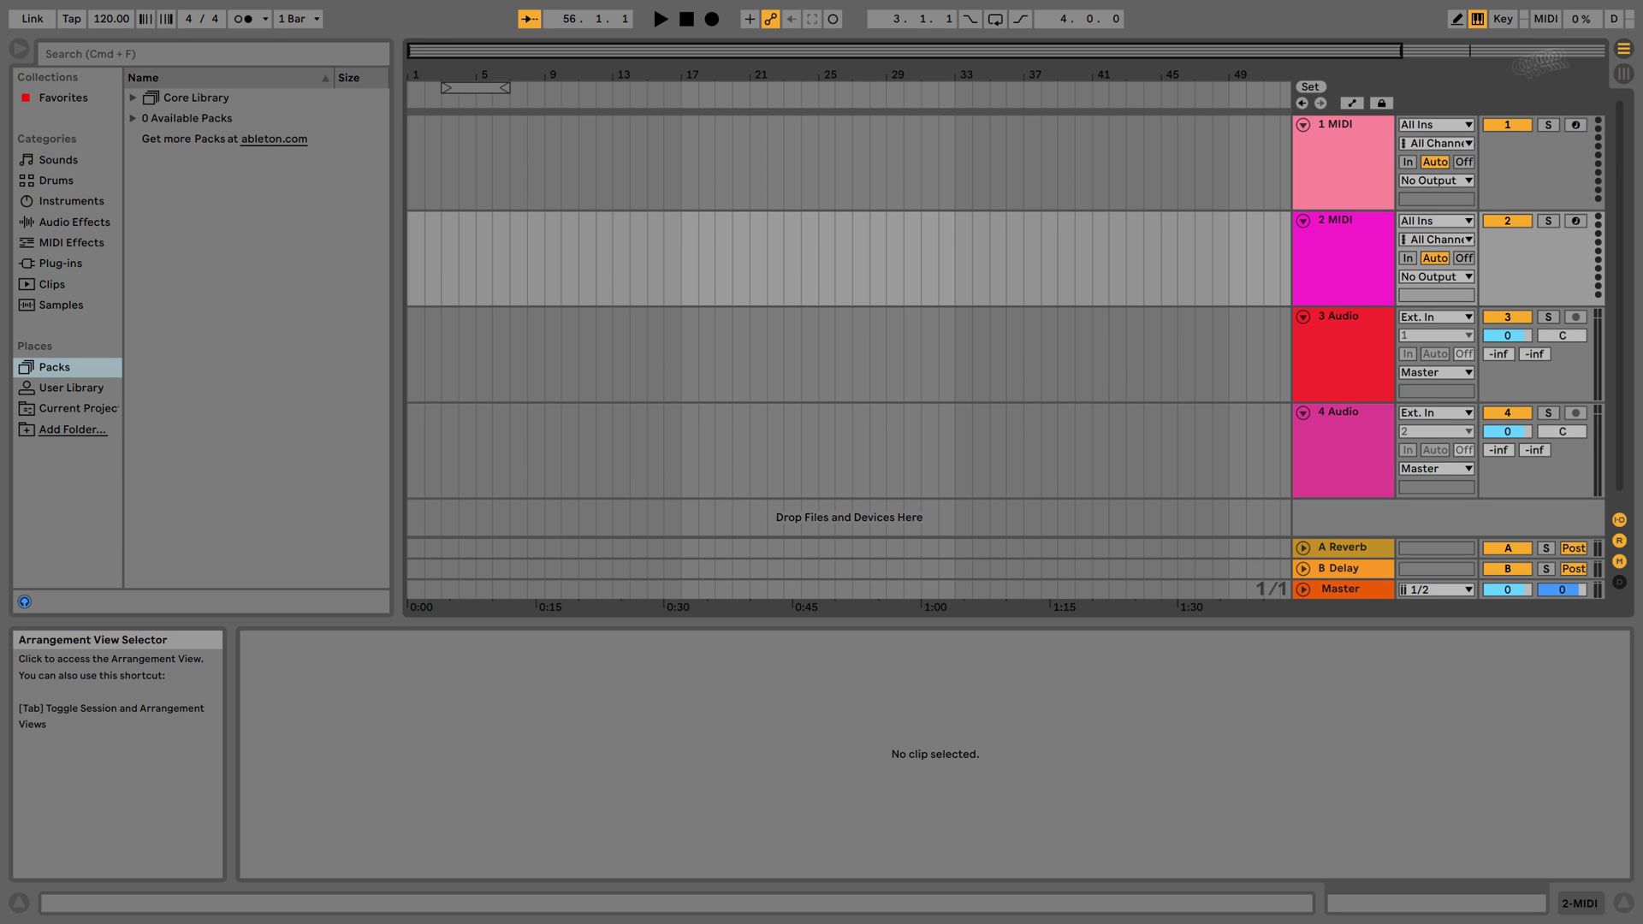
Step: Select each track from 1 MIDI to 4 Audio and back, then settle on Session View
{"action": "left_click", "coordinate": [1364, 147]}
{"action": "left_click", "coordinate": [1356, 266]}
{"action": "left_click", "coordinate": [1350, 337]}
{"action": "left_click", "coordinate": [1350, 430]}
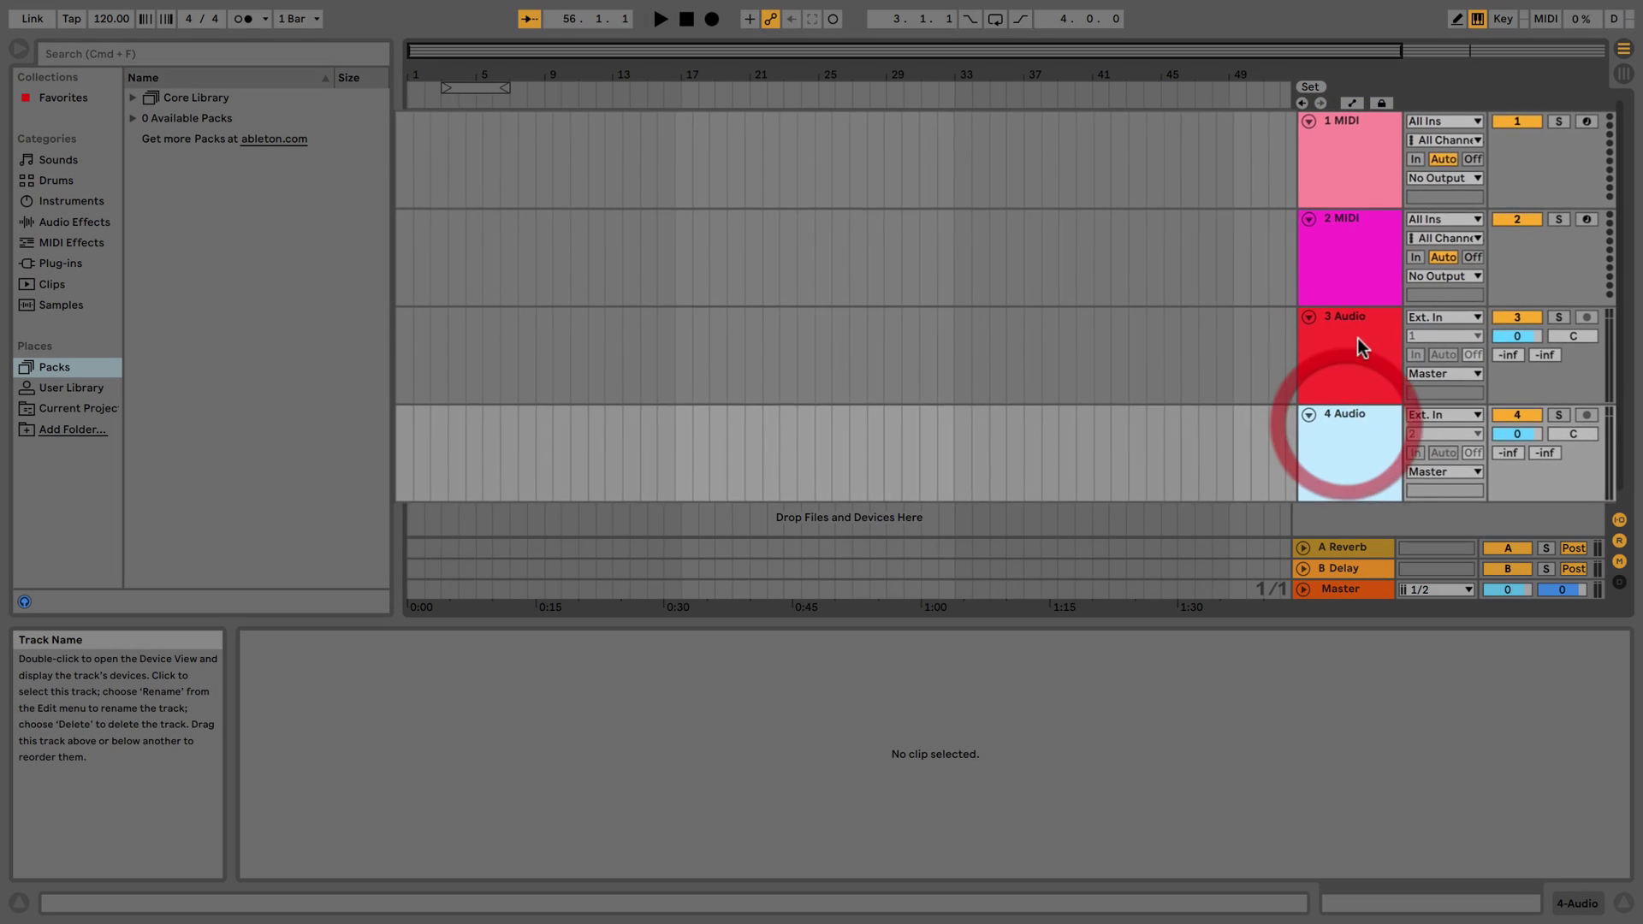
{"action": "left_click", "coordinate": [1346, 338]}
{"action": "left_click", "coordinate": [1344, 256]}
{"action": "left_click", "coordinate": [1341, 141]}
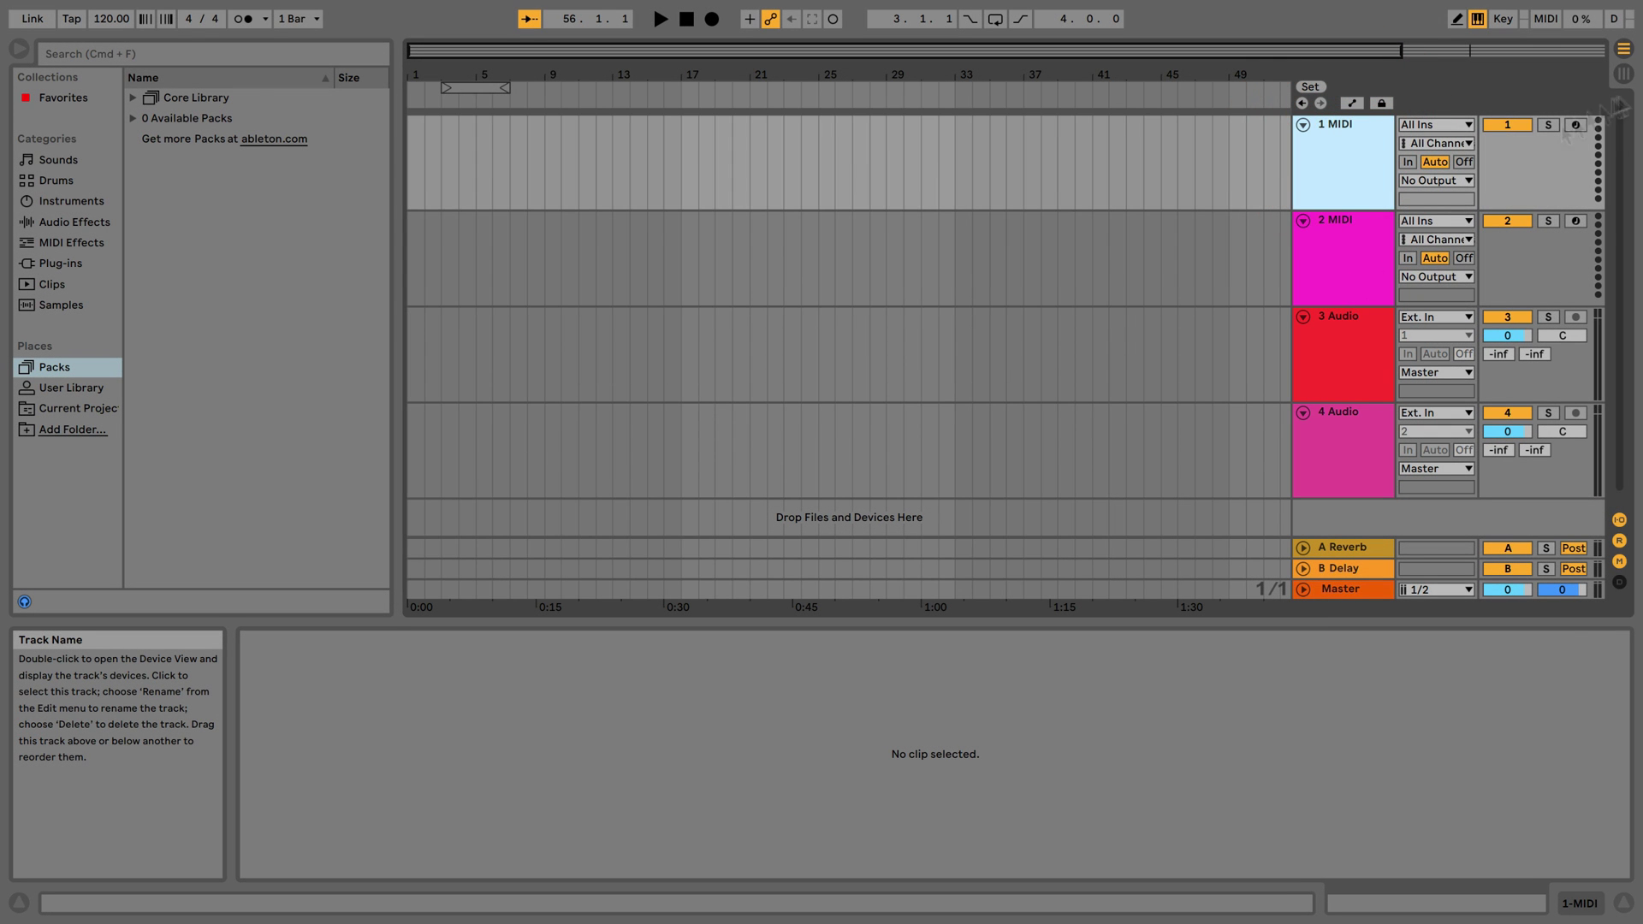
{"action": "left_click", "coordinate": [1623, 72]}
{"action": "left_click", "coordinate": [1623, 49]}
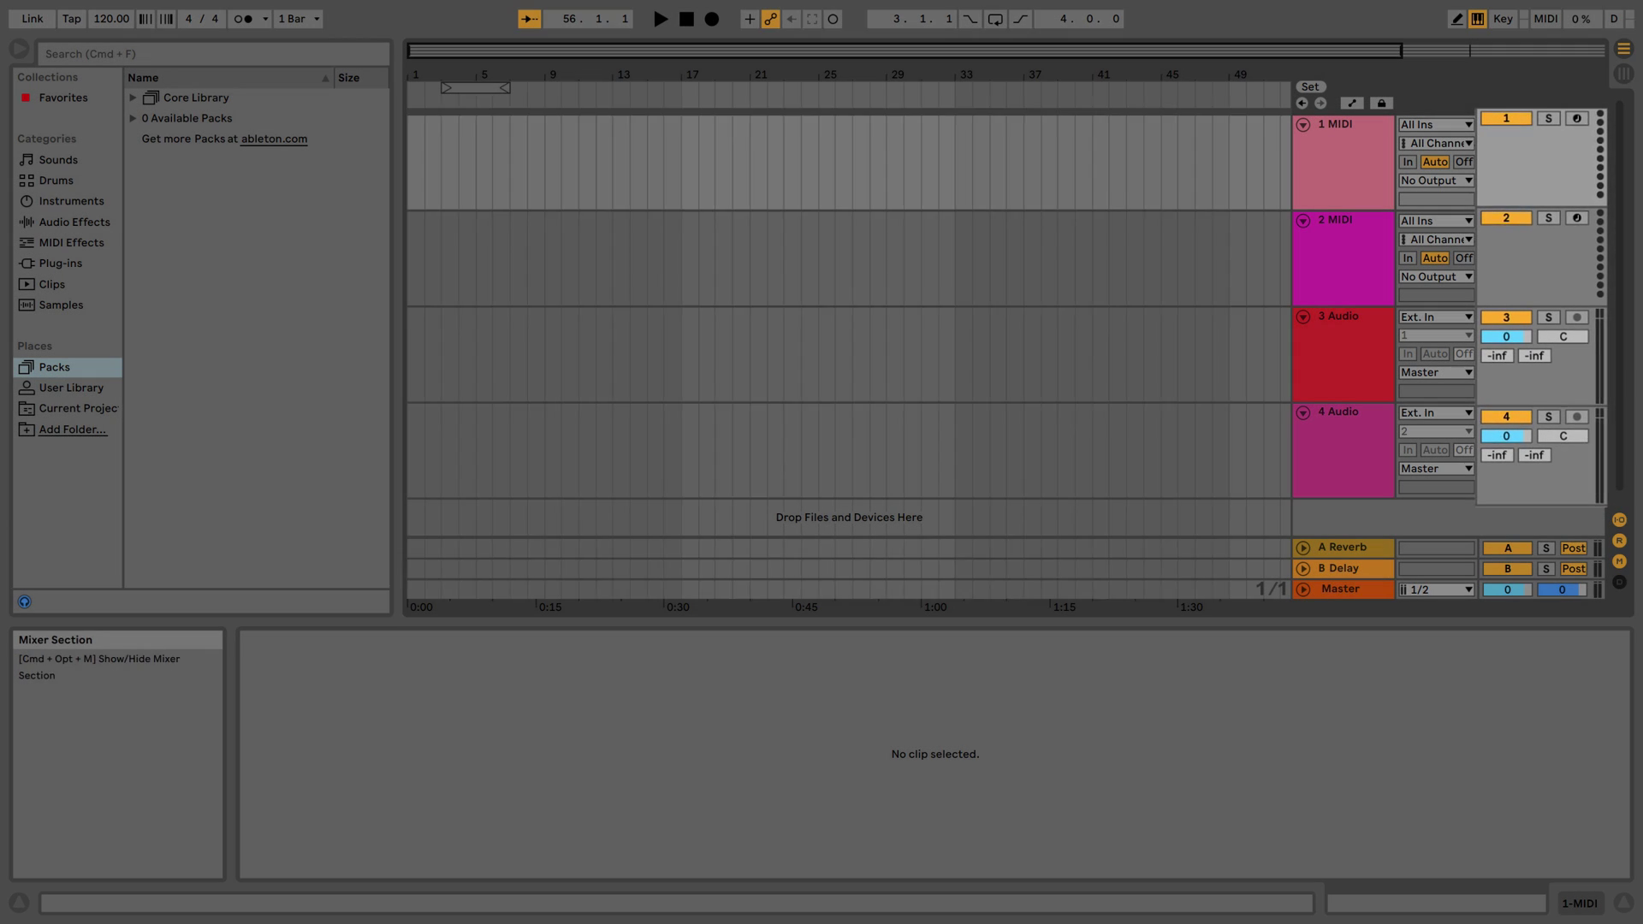
{"action": "left_click", "coordinate": [1623, 72]}
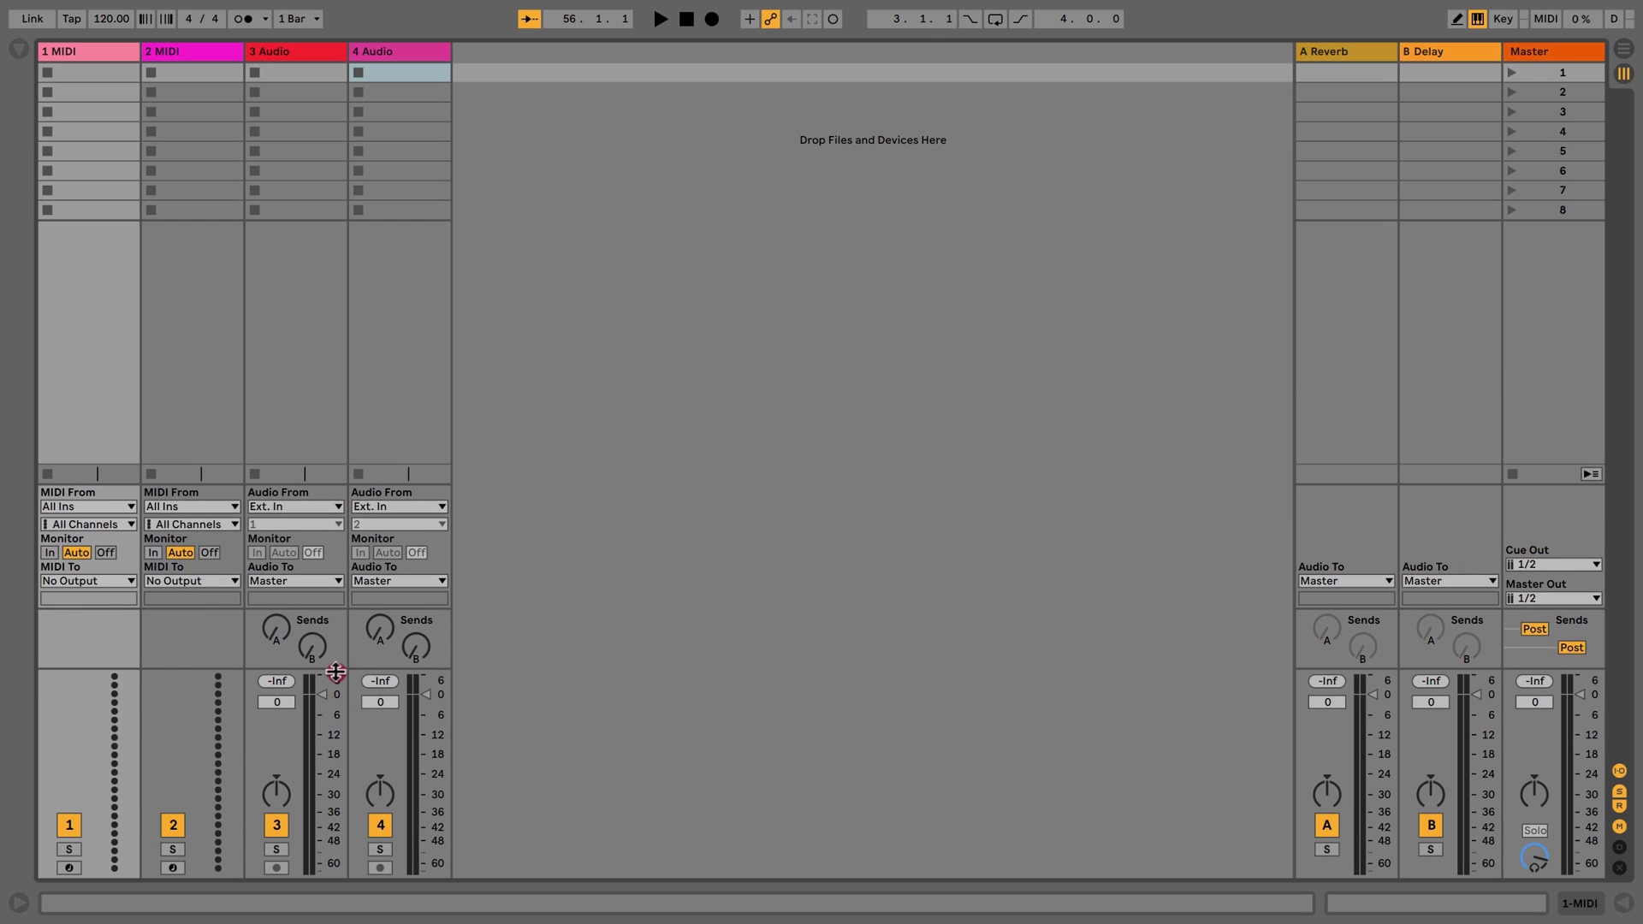
Step: Hide and reshow the mixer's volume faders, return tracks and sends row
{"action": "left_click", "coordinate": [409, 516]}
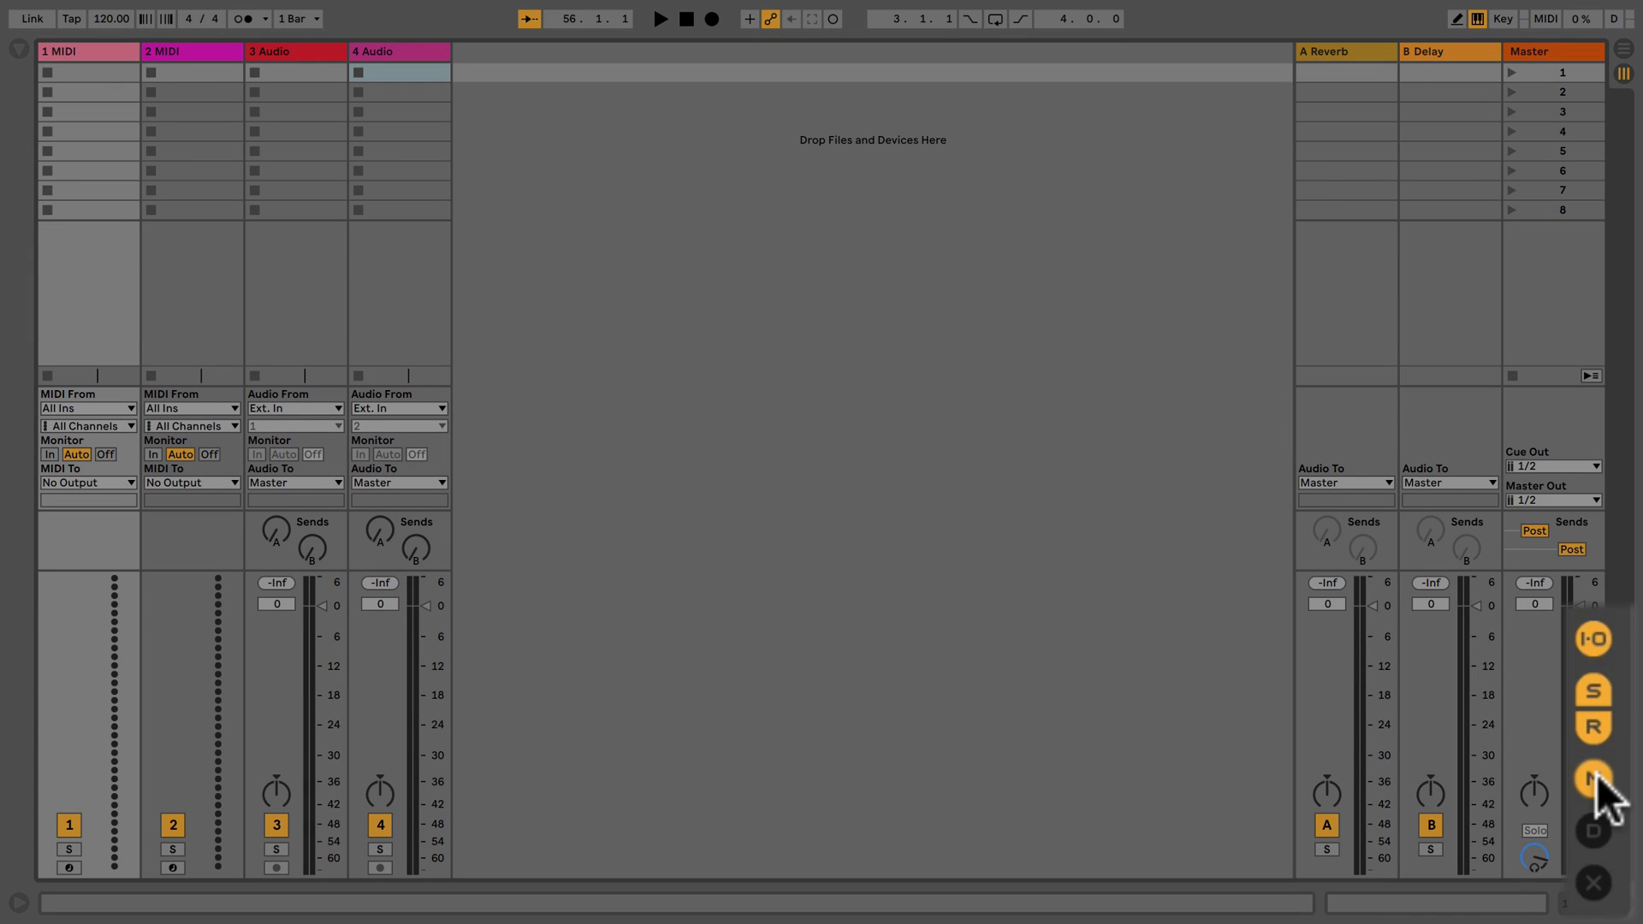
{"action": "left_click", "coordinate": [1619, 826]}
{"action": "left_click", "coordinate": [1618, 822]}
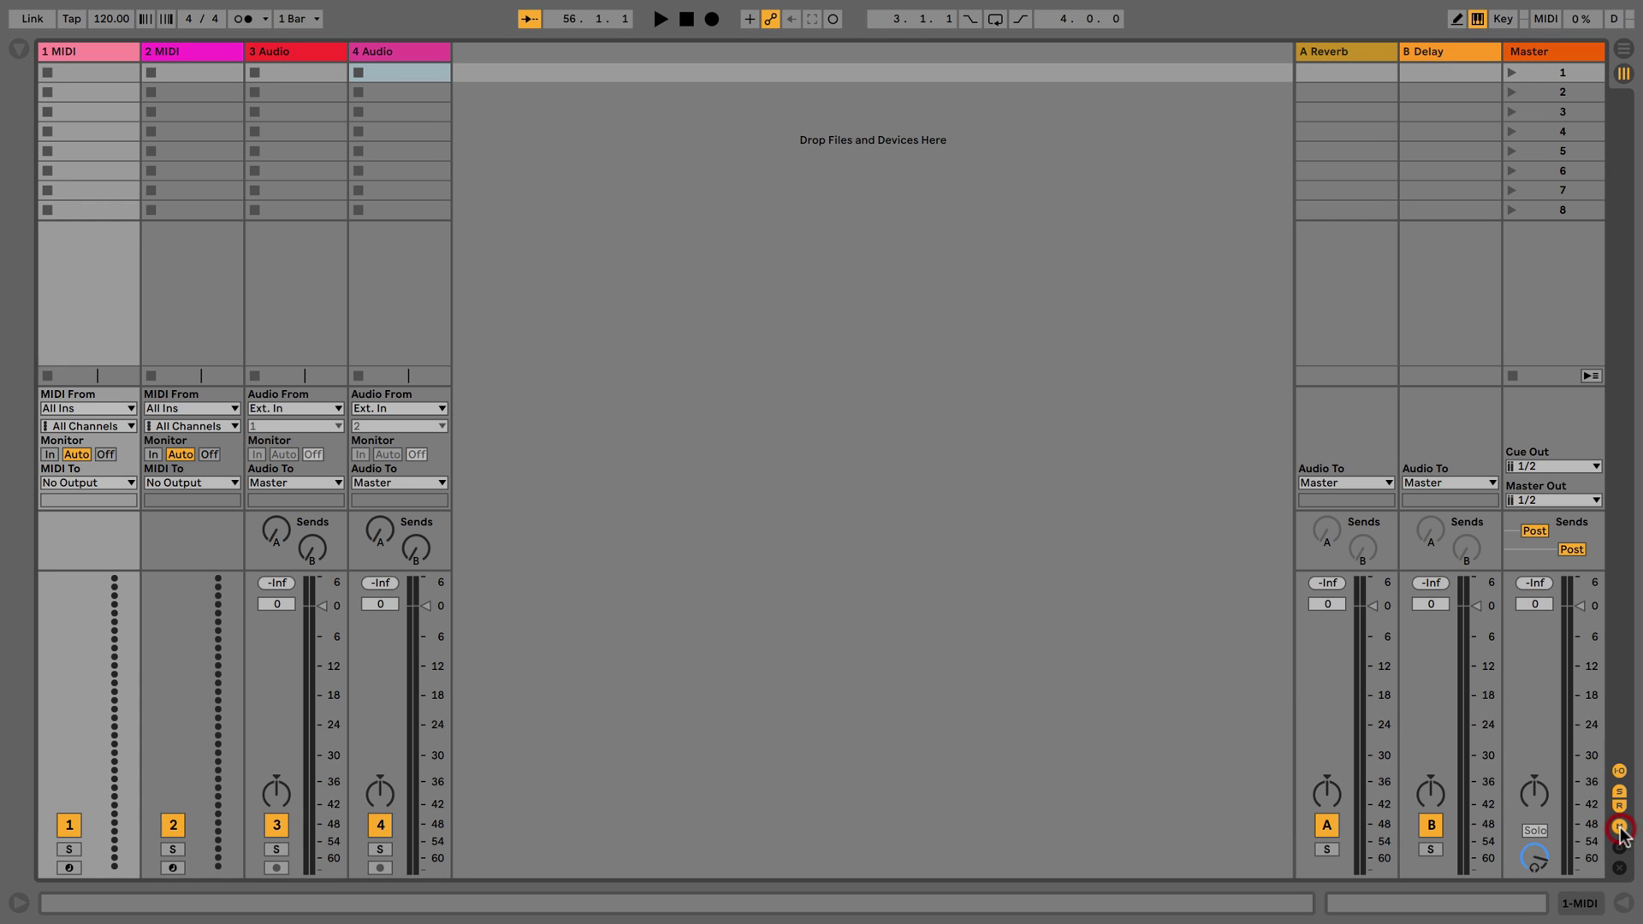
{"action": "left_click", "coordinate": [1619, 808]}
{"action": "left_click", "coordinate": [1619, 808]}
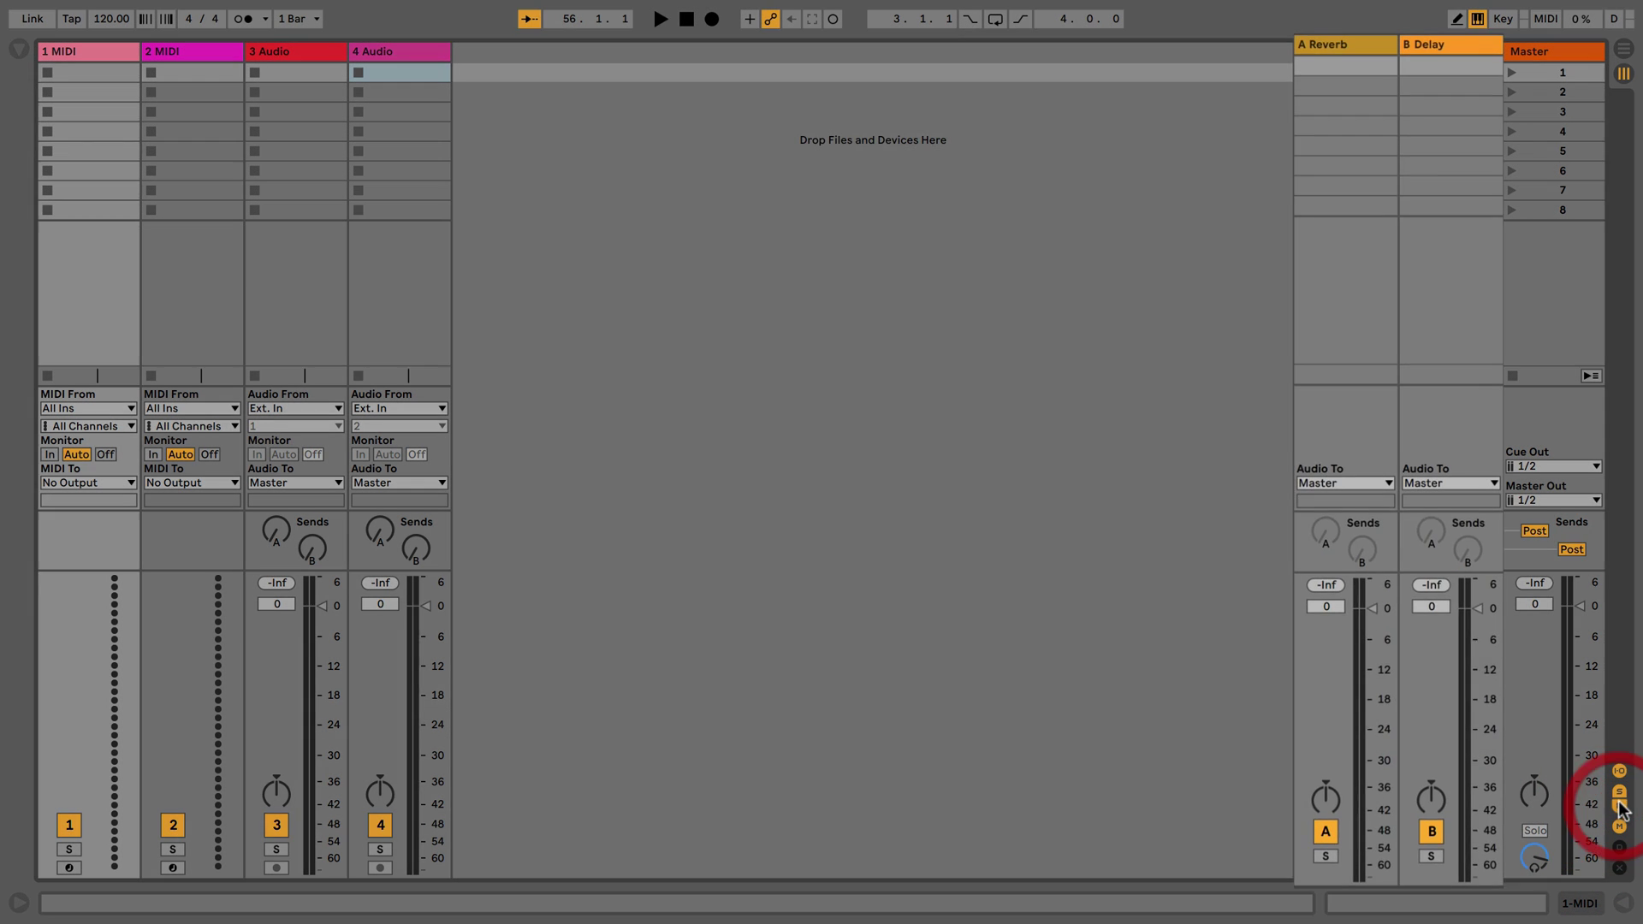
{"action": "left_click", "coordinate": [1619, 792]}
{"action": "left_click", "coordinate": [1619, 792]}
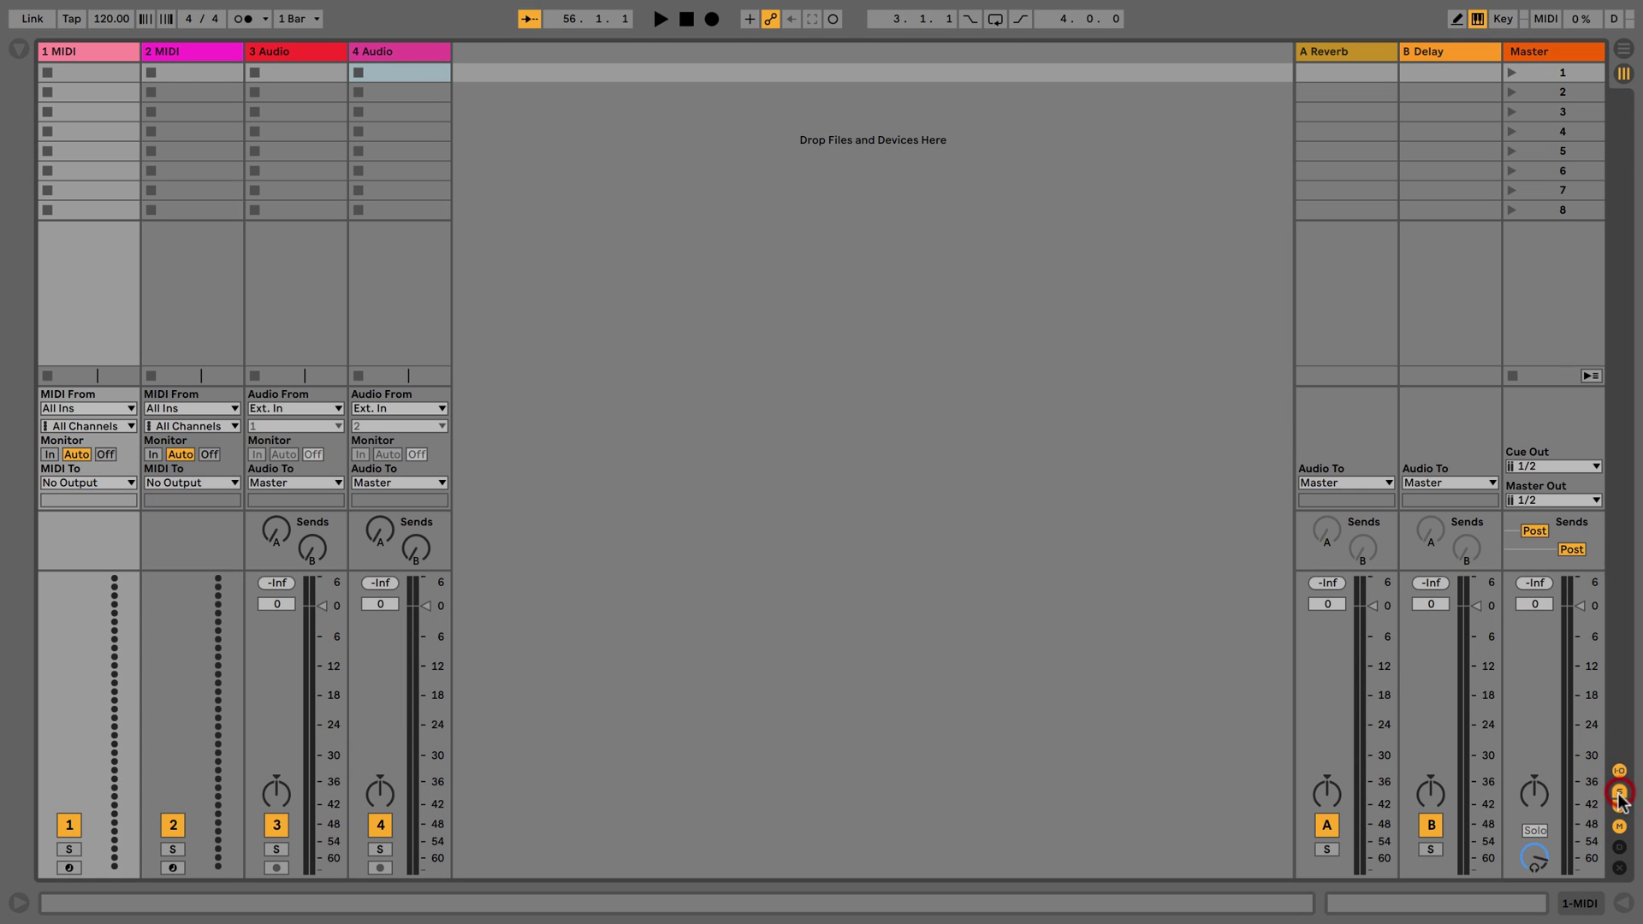
Step: Toggle the I-O routing rows several times, leaving them hidden
{"action": "left_click", "coordinate": [1619, 771]}
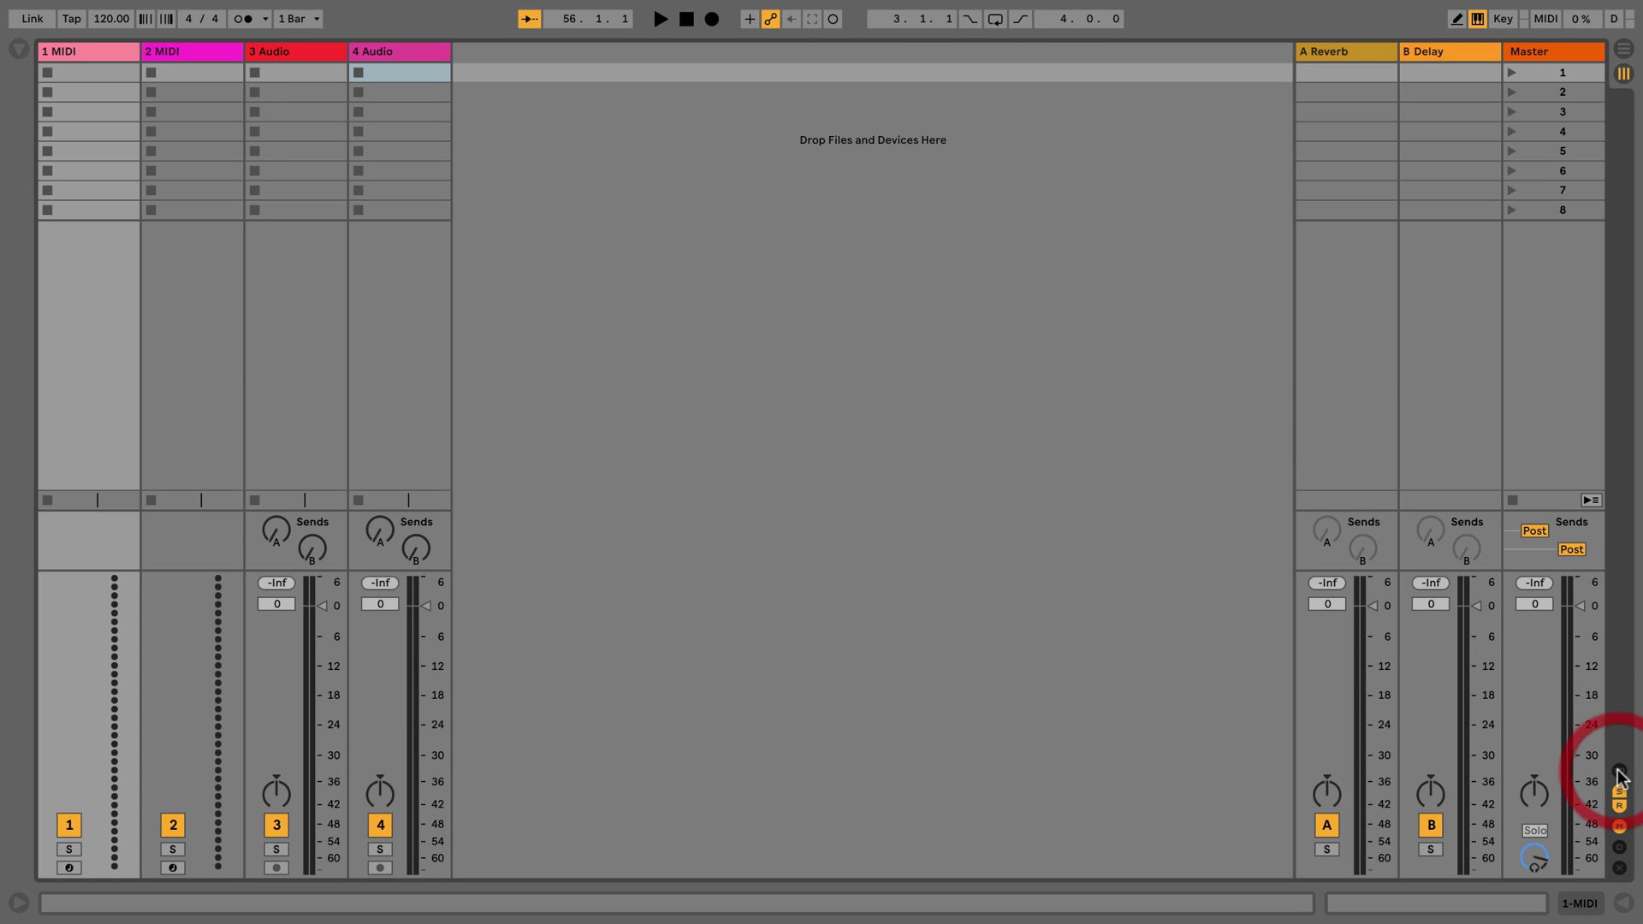
{"action": "left_click", "coordinate": [1619, 771]}
{"action": "left_click", "coordinate": [1619, 771]}
{"action": "left_click", "coordinate": [1618, 771]}
{"action": "left_click", "coordinate": [1619, 771]}
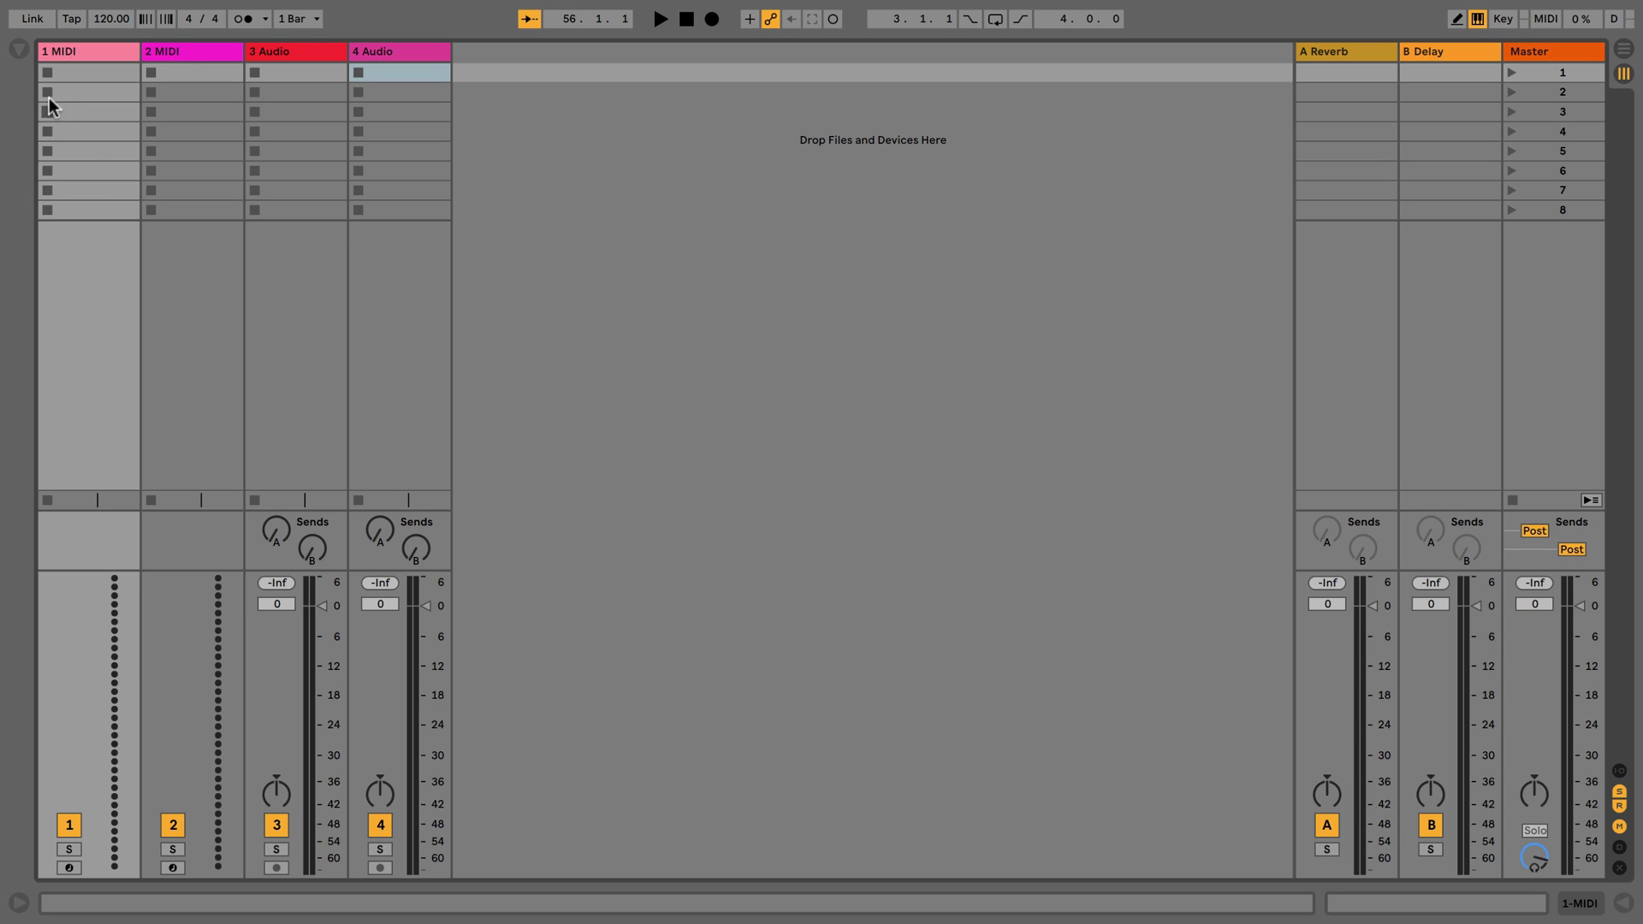
Step: Open the browser's Drums list and load the 909 Core Kit onto the 1 MIDI track
{"action": "left_click", "coordinate": [16, 51]}
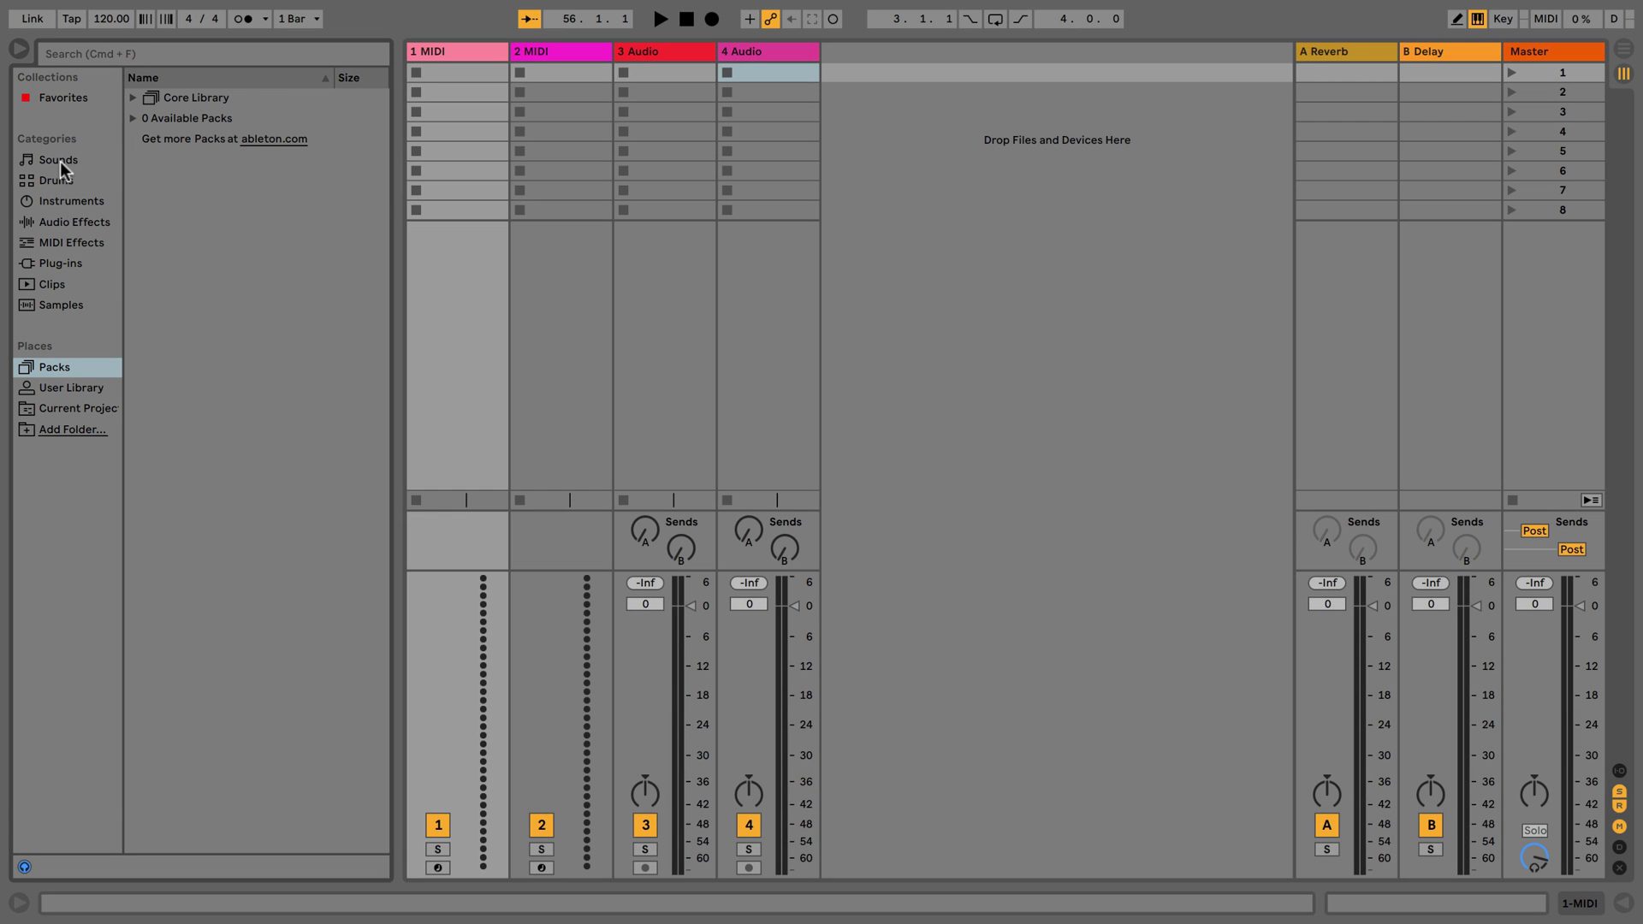
{"action": "left_click", "coordinate": [48, 178]}
{"action": "left_click", "coordinate": [427, 53]}
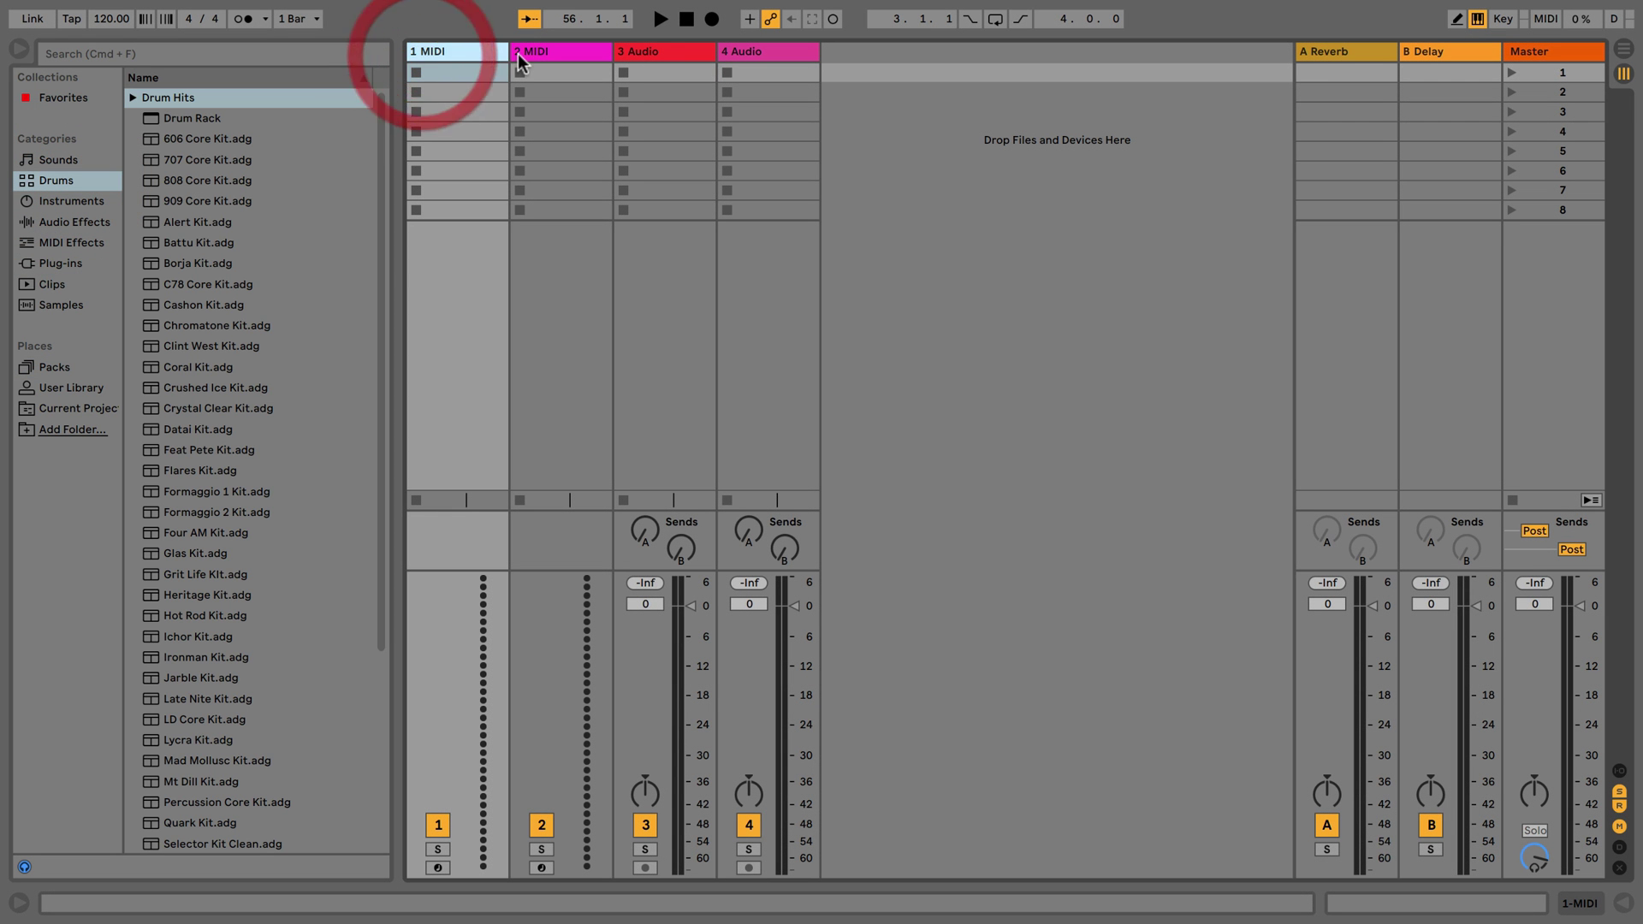
{"action": "left_click", "coordinate": [531, 53]}
{"action": "left_click", "coordinate": [676, 53]}
{"action": "left_click", "coordinate": [746, 58]}
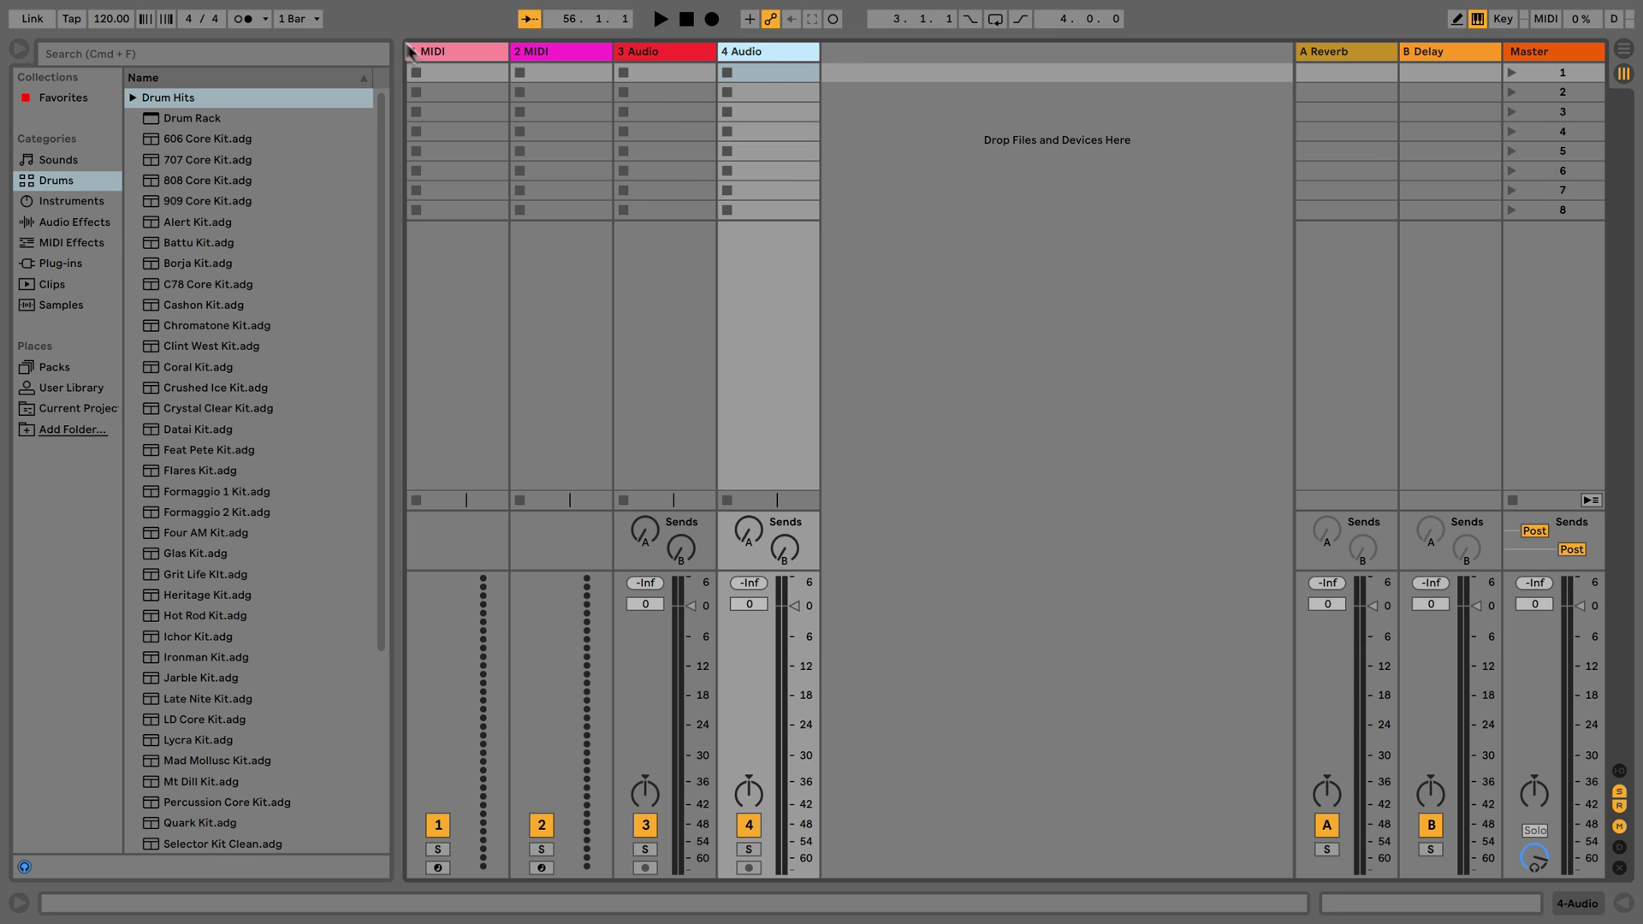
{"action": "left_click", "coordinate": [435, 54]}
{"action": "left_click", "coordinate": [170, 200]}
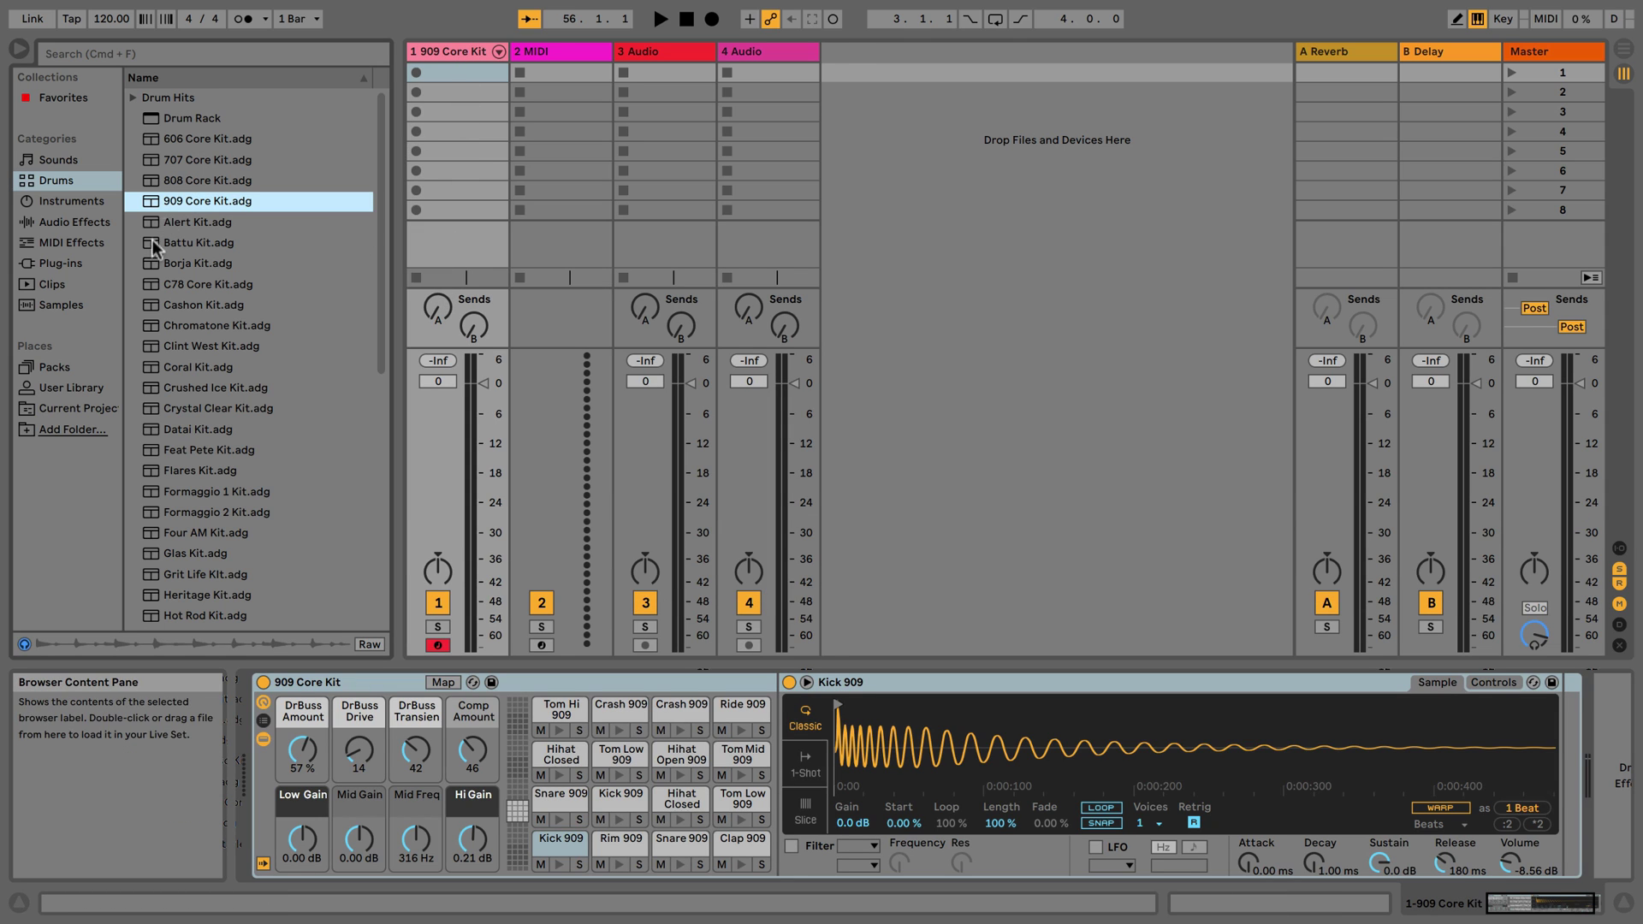
Step: Audition samples, drop A-Conga Low Slap 1.aif into track 4's first slot, and hide the browser
{"action": "left_click", "coordinate": [73, 305]}
{"action": "left_click", "coordinate": [182, 202]}
{"action": "left_click", "coordinate": [195, 347]}
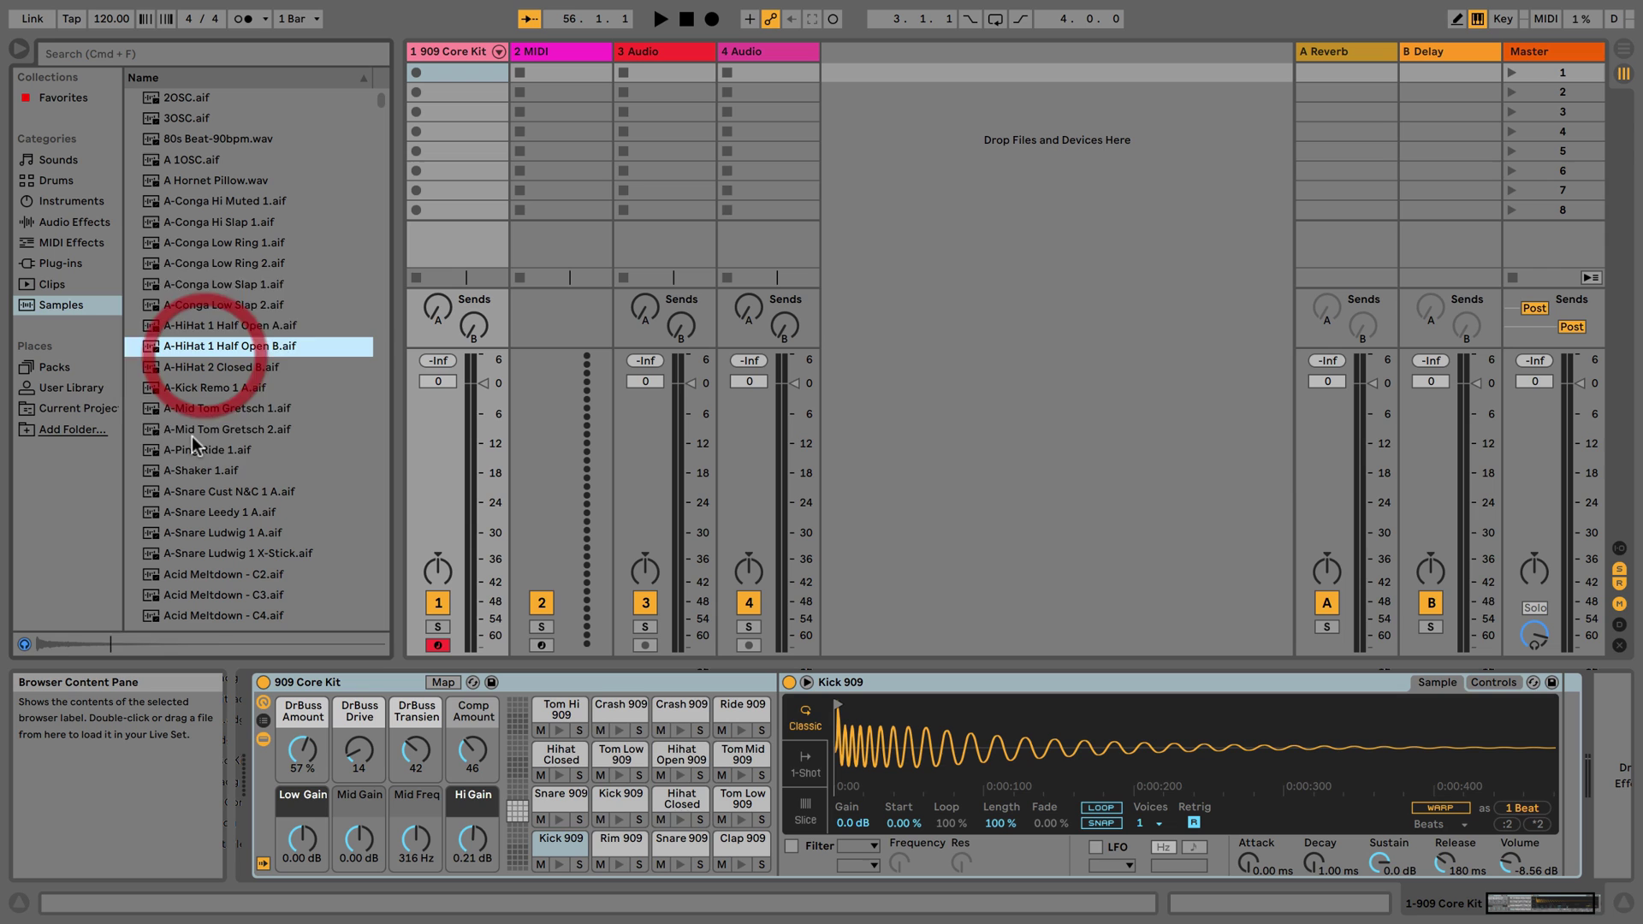
{"action": "left_click", "coordinate": [193, 410]}
{"action": "left_click_drag", "start_coordinate": [224, 285], "coordinate": [752, 74]}
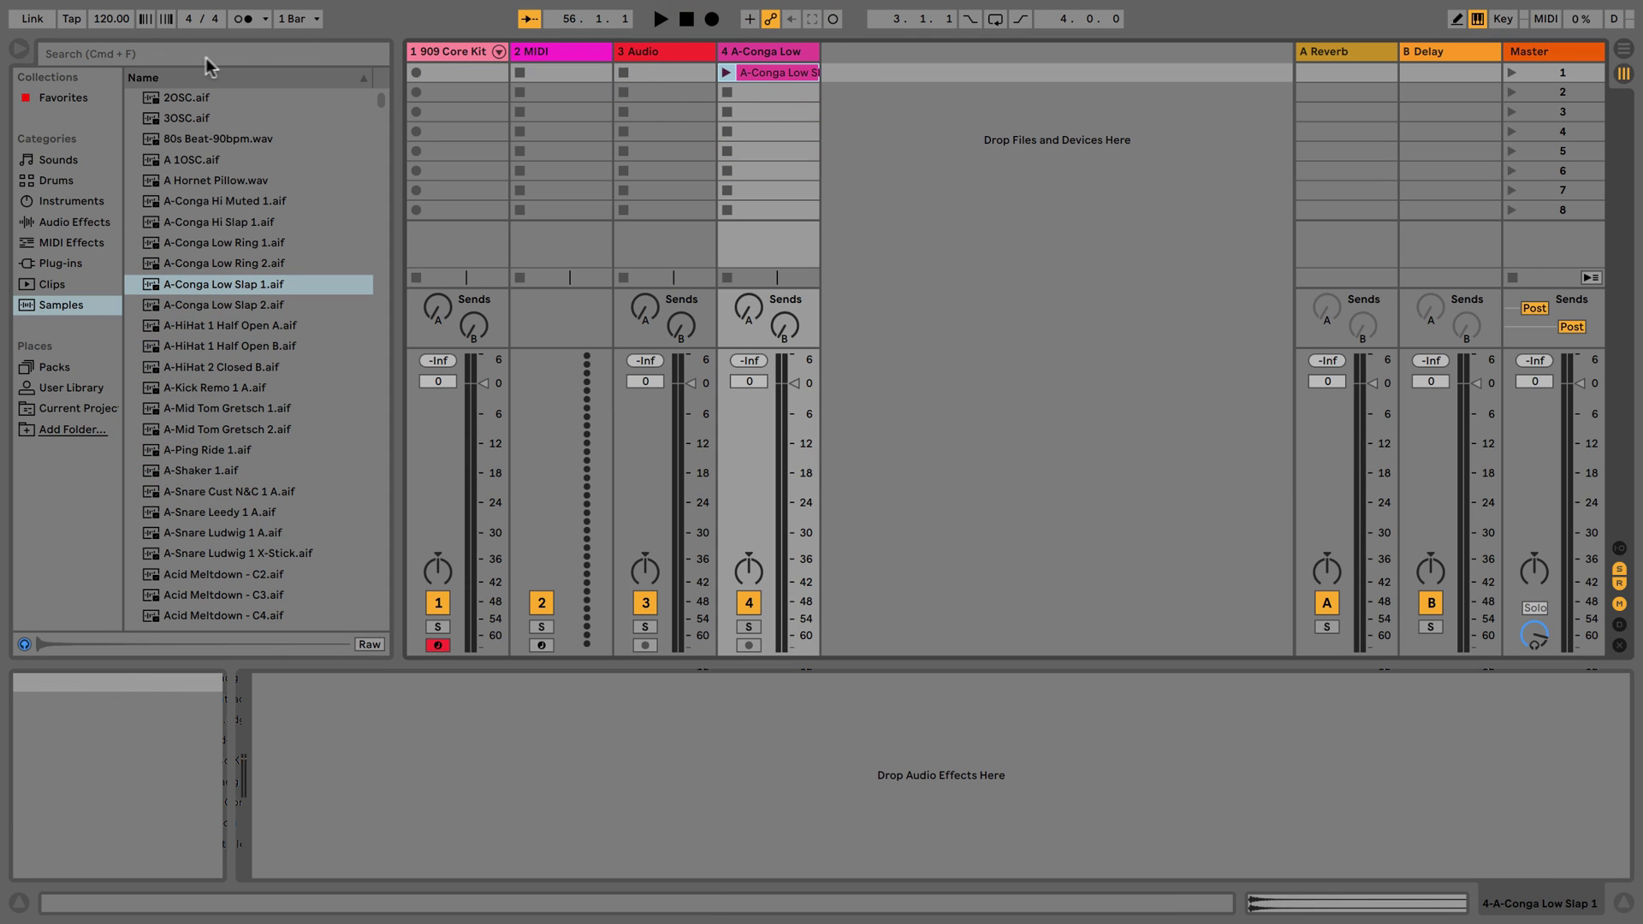
{"action": "left_click", "coordinate": [18, 53]}
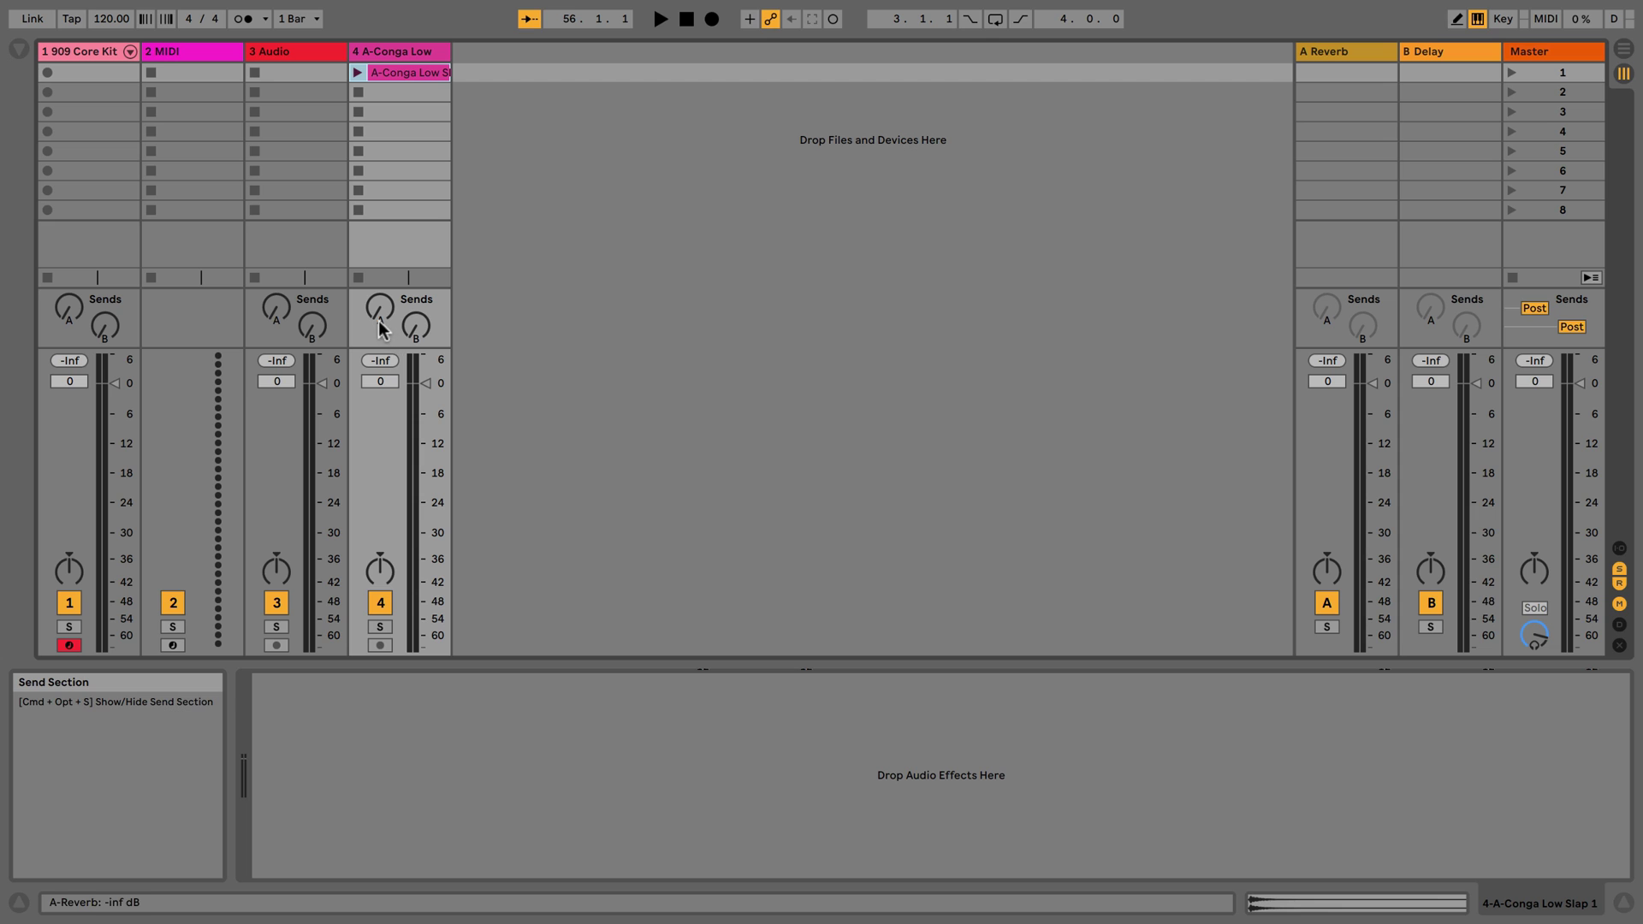
Step: Toggle the Info View help panel and the lower Detail View off and back on several times
{"action": "left_click", "coordinate": [22, 907]}
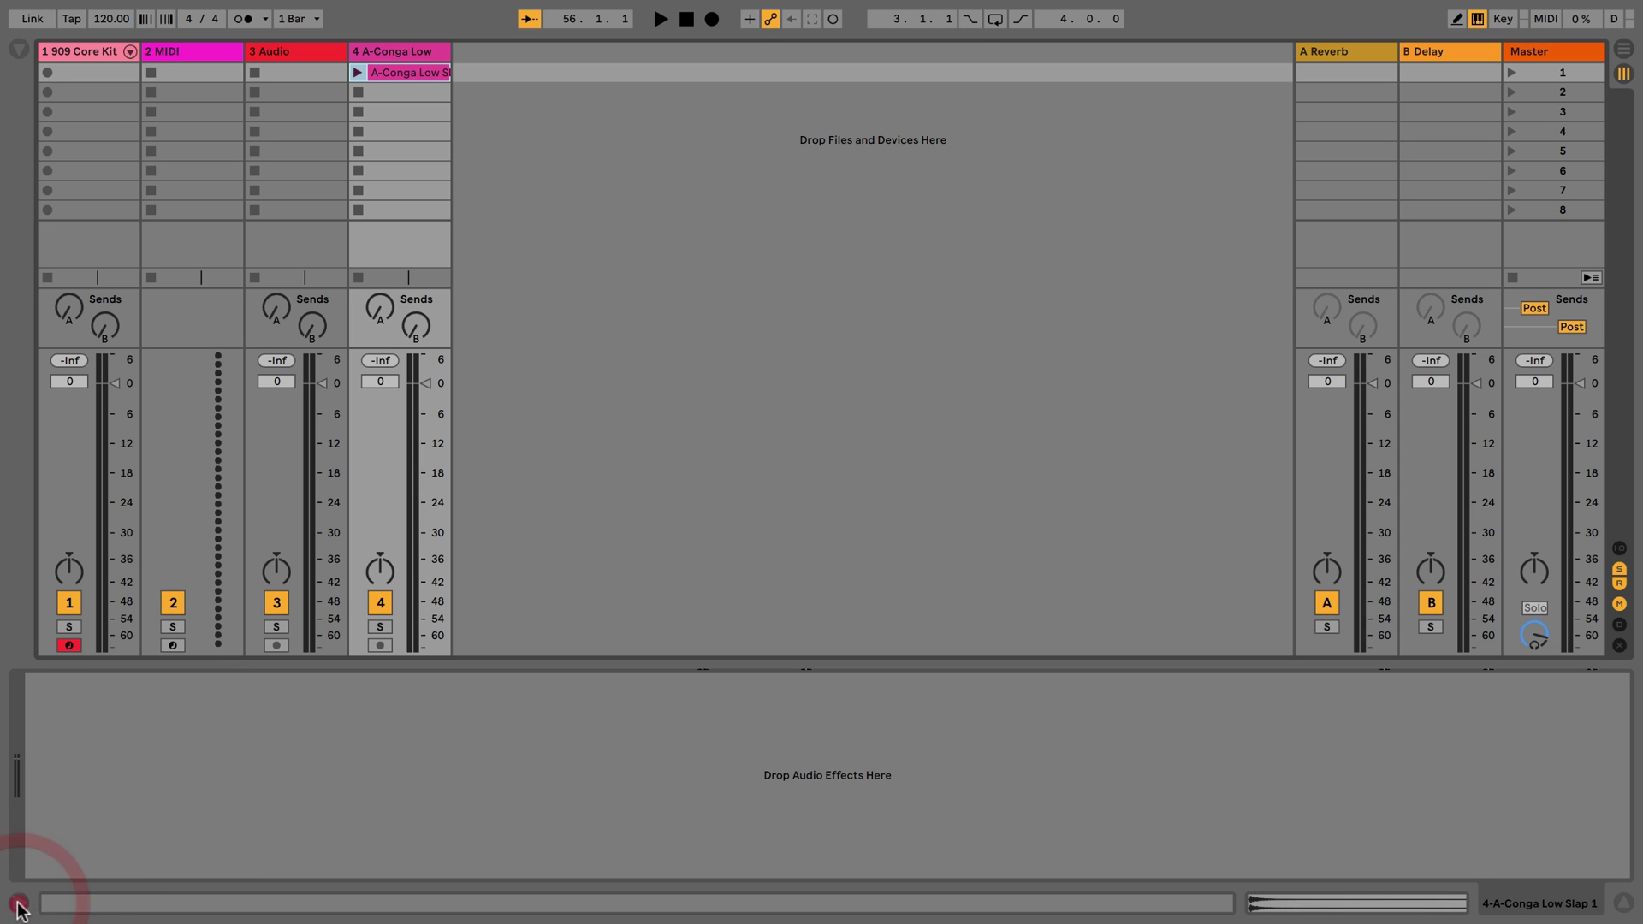
{"action": "left_click", "coordinate": [22, 907]}
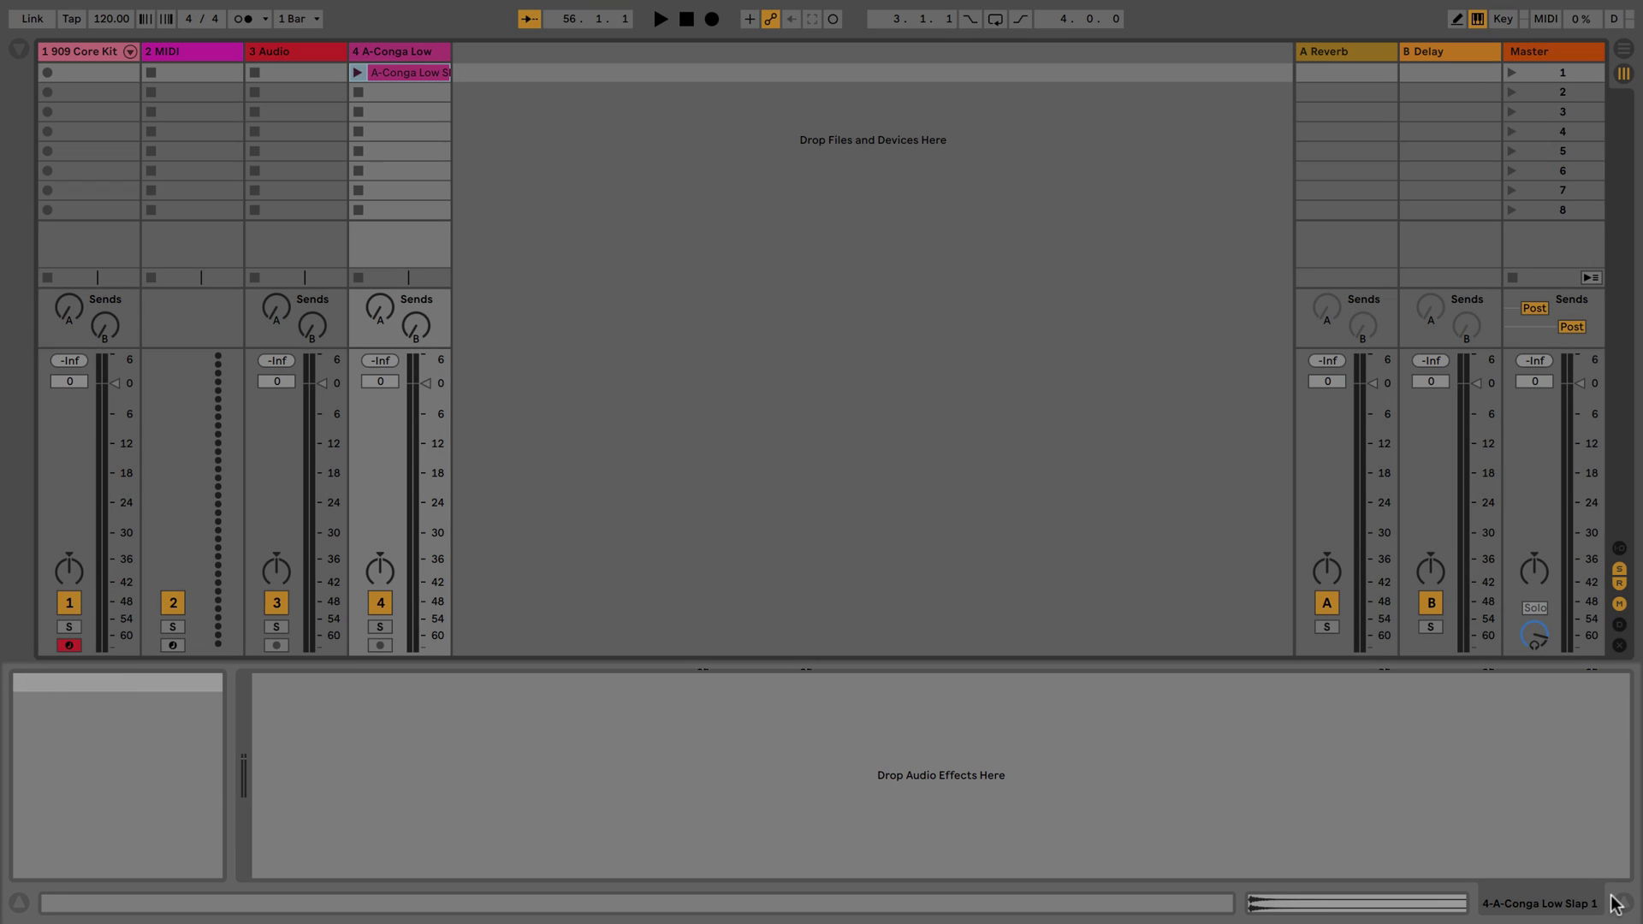
{"action": "left_click", "coordinate": [1623, 903]}
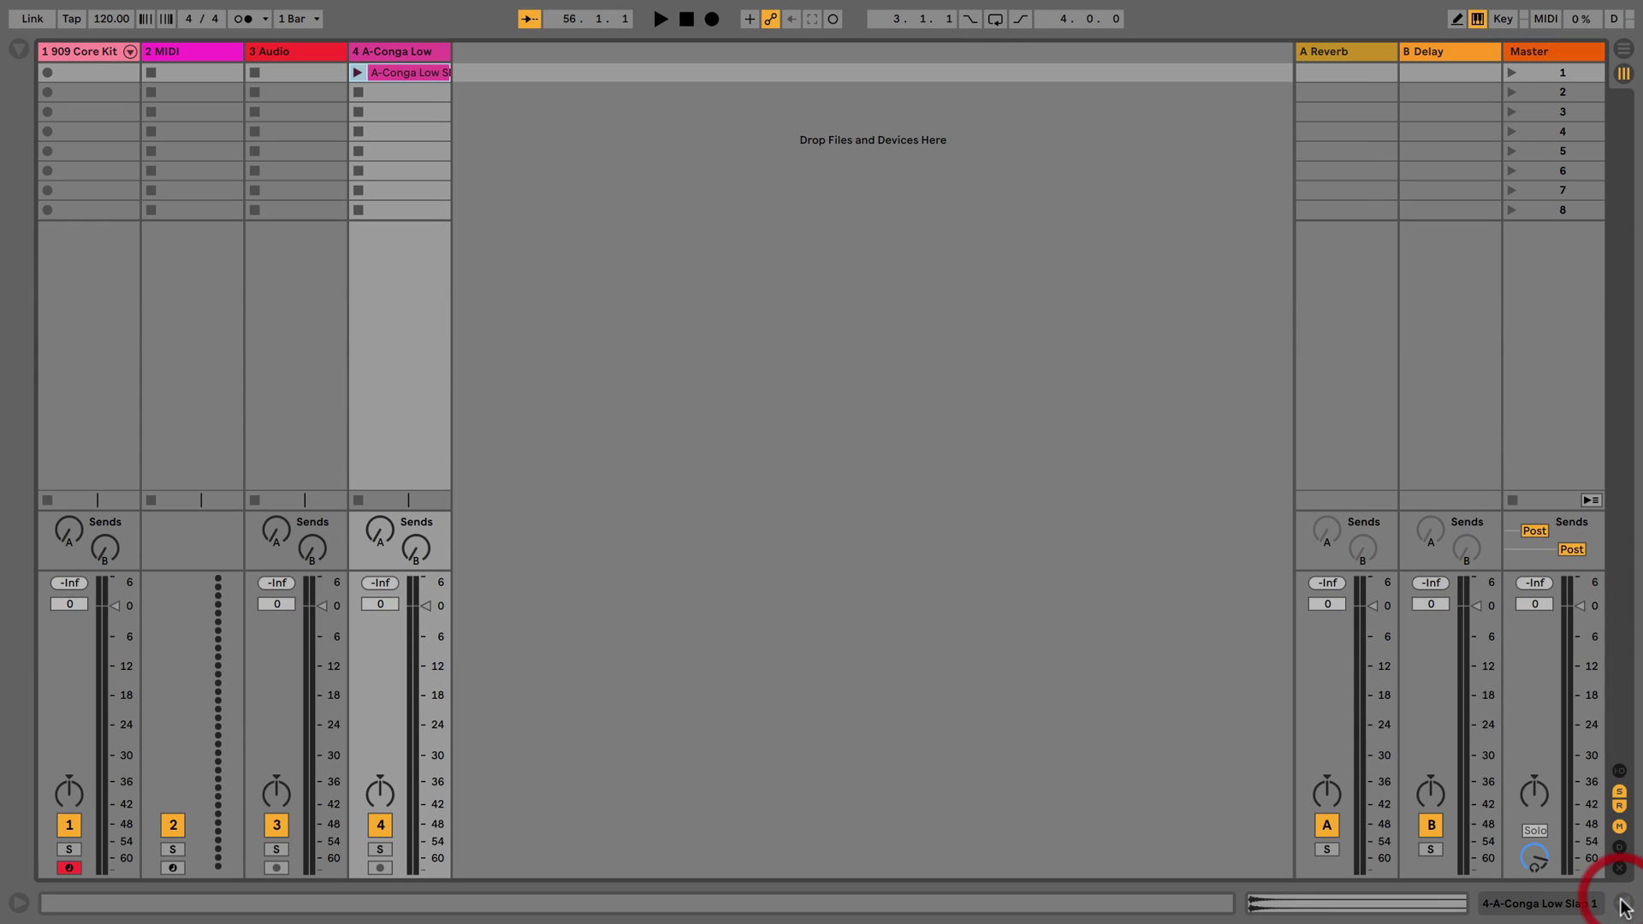
{"action": "left_click", "coordinate": [1623, 904]}
{"action": "left_click", "coordinate": [1623, 904]}
{"action": "left_click", "coordinate": [1623, 903]}
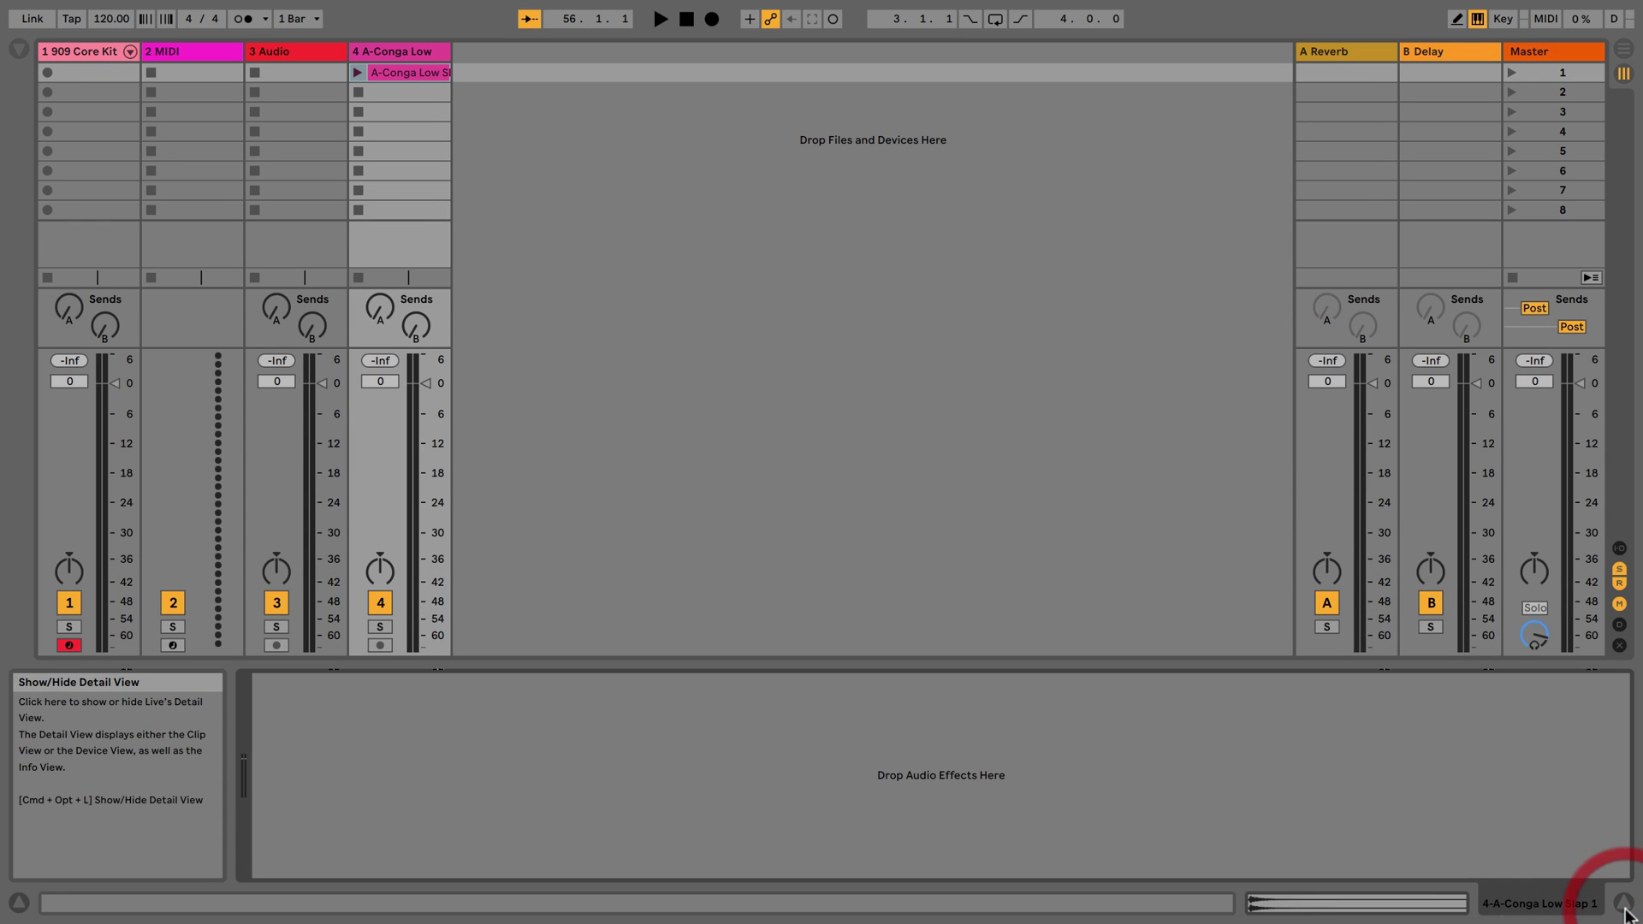
{"action": "left_click", "coordinate": [19, 902]}
{"action": "left_click", "coordinate": [19, 903]}
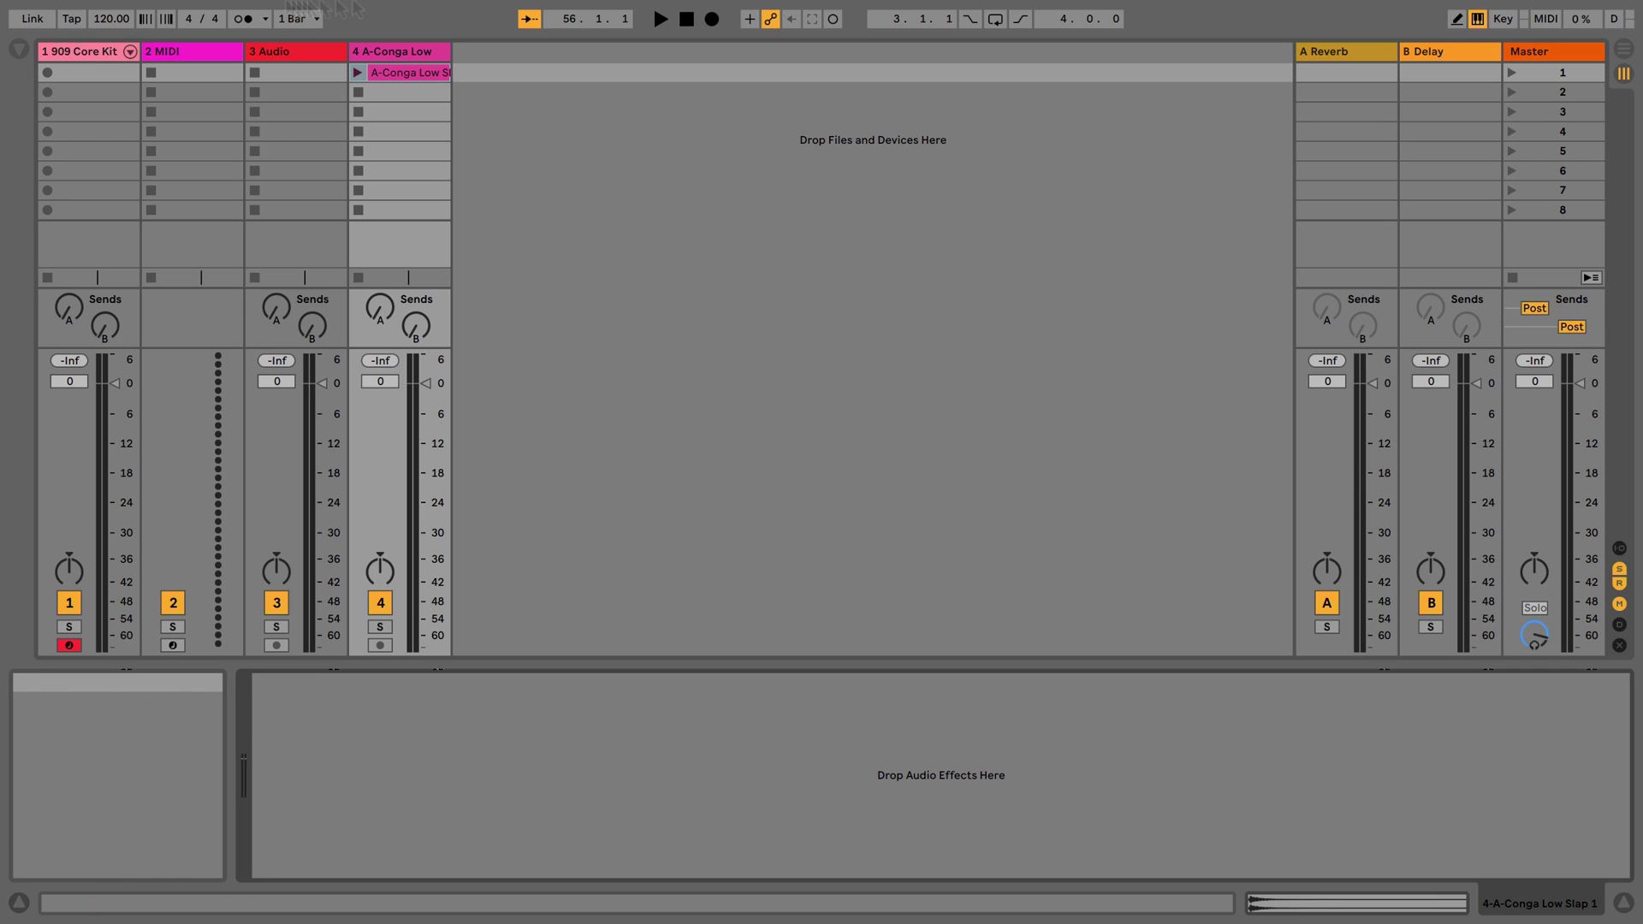
{"action": "left_click", "coordinate": [25, 56]}
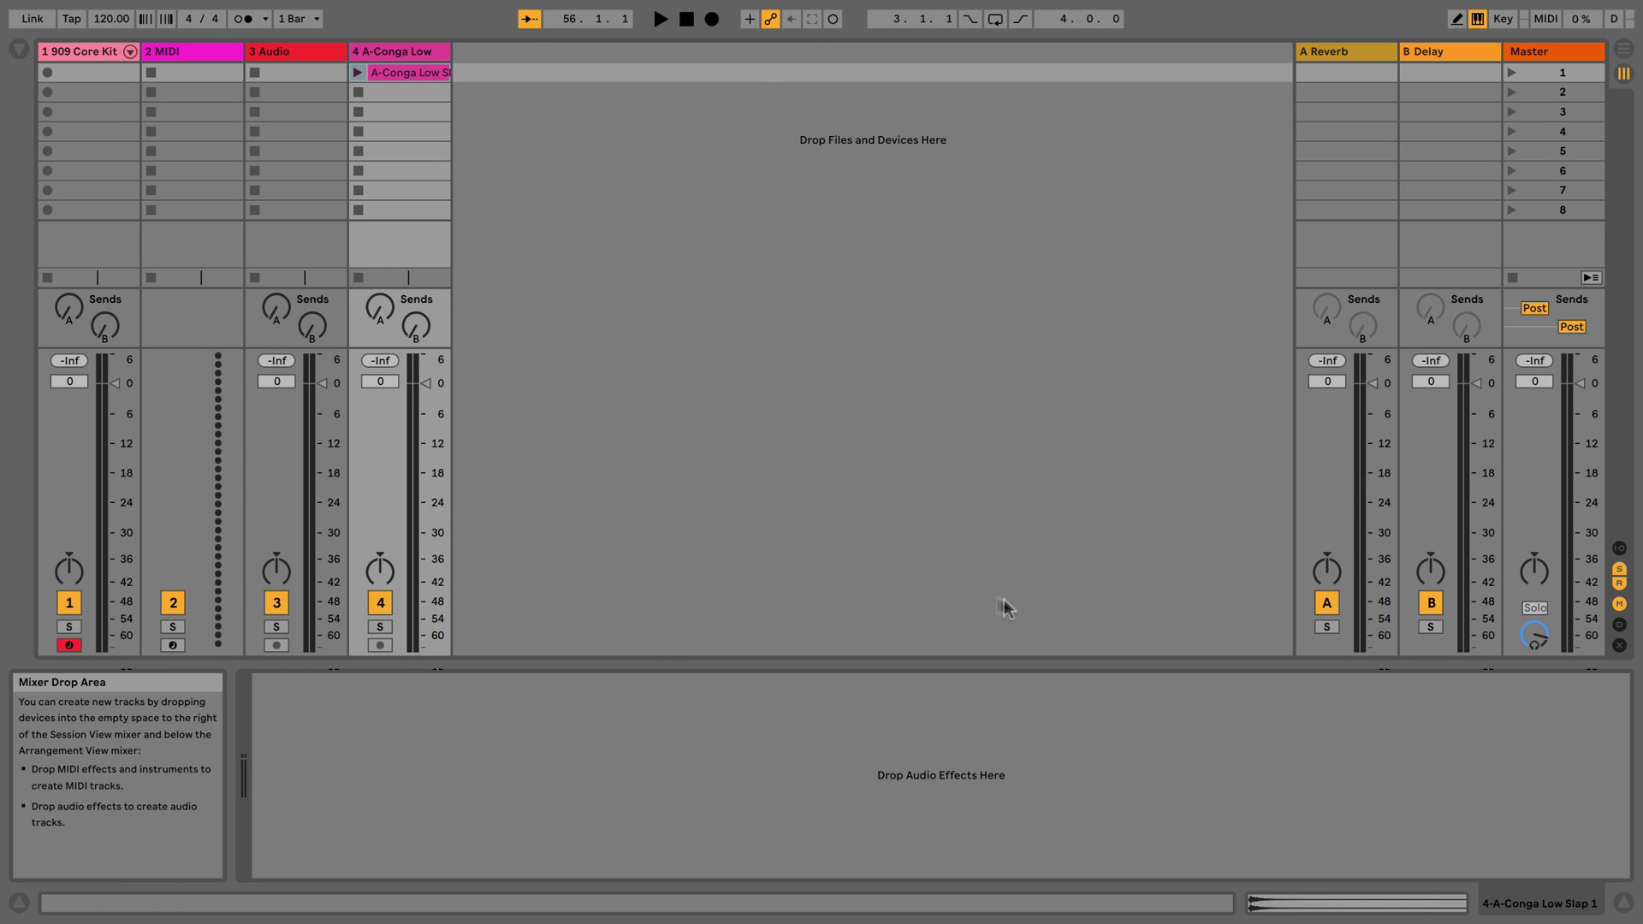
{"action": "left_click", "coordinate": [1623, 904]}
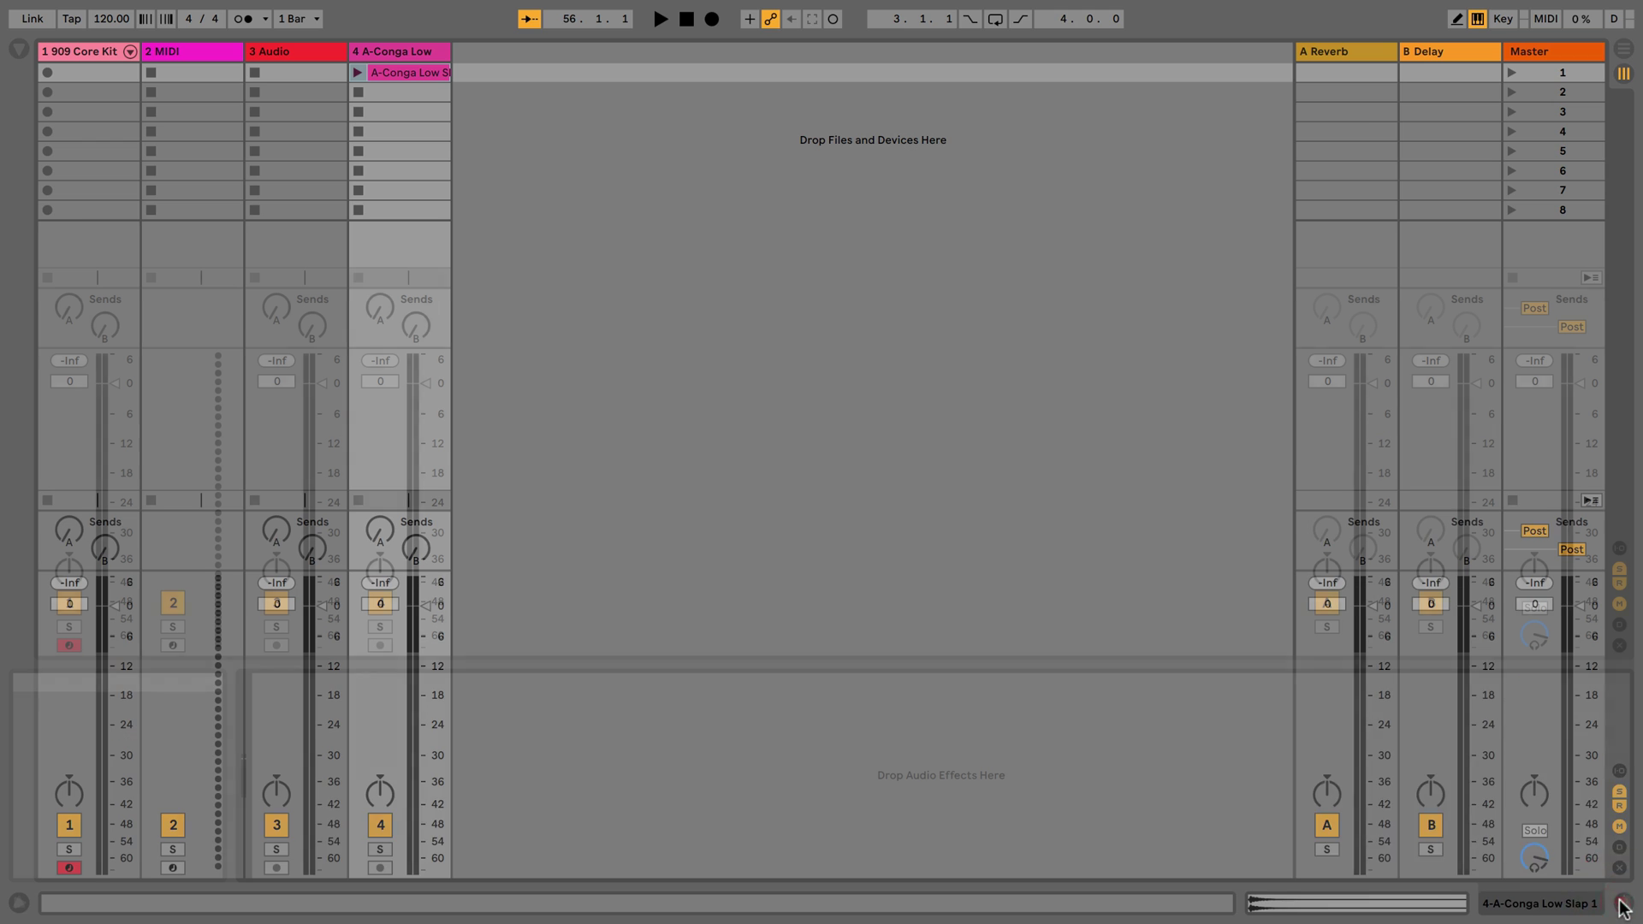
{"action": "left_click", "coordinate": [1623, 904]}
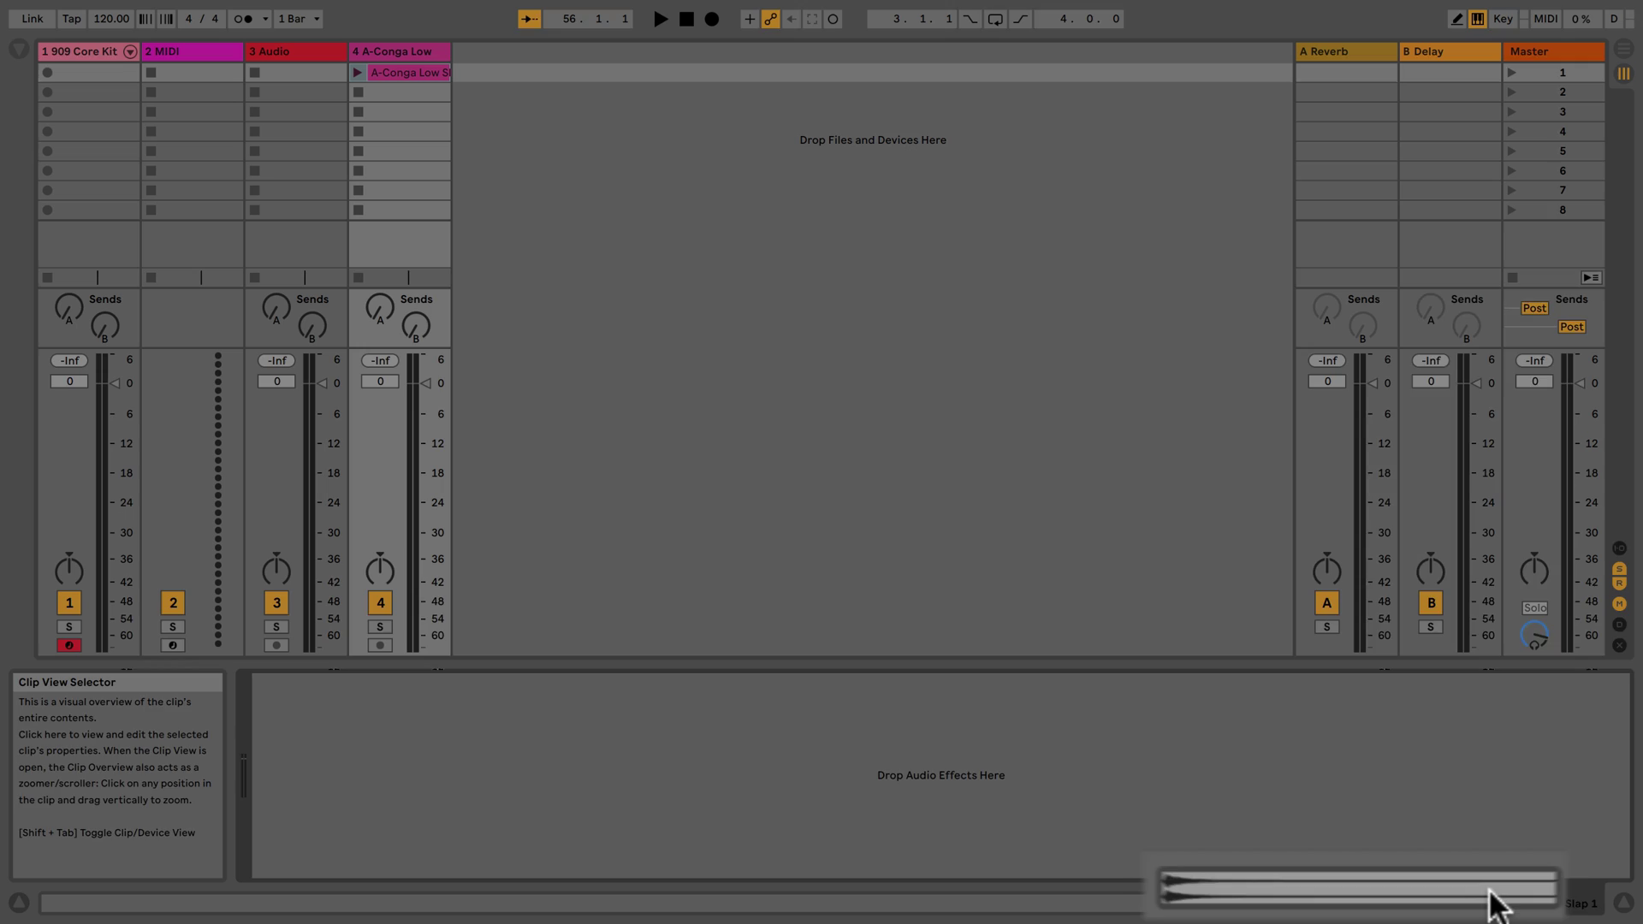
Step: Show the conga clip, create an empty MIDI clip on track 1, and preview Hihat Closed 909
{"action": "left_click", "coordinate": [1506, 903]}
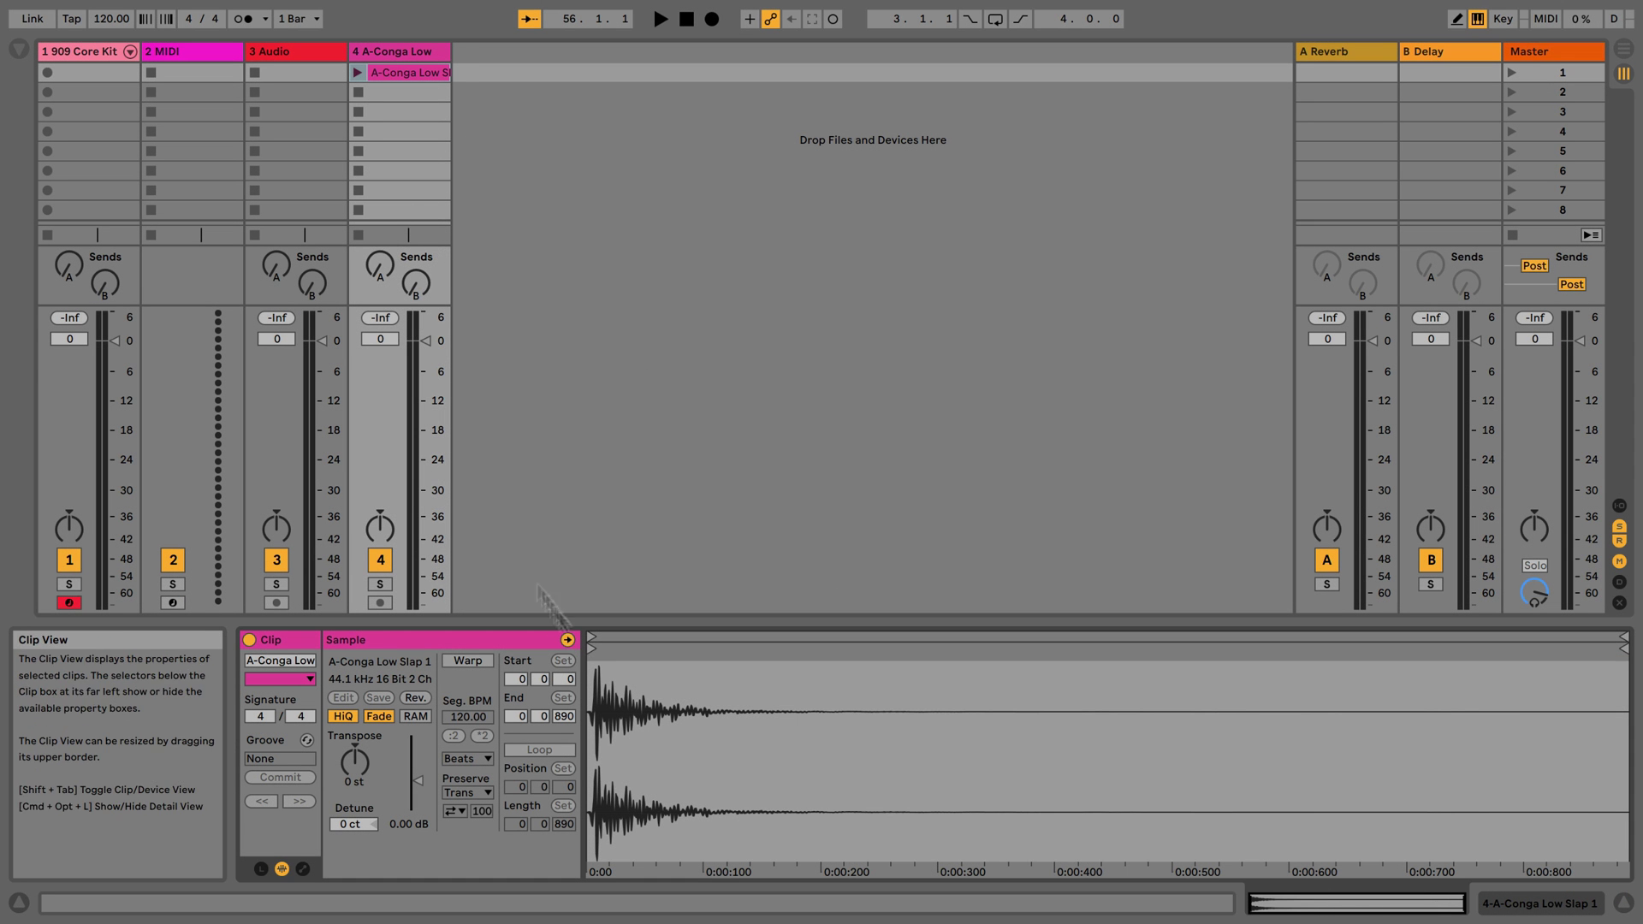
{"action": "left_click", "coordinate": [389, 77]}
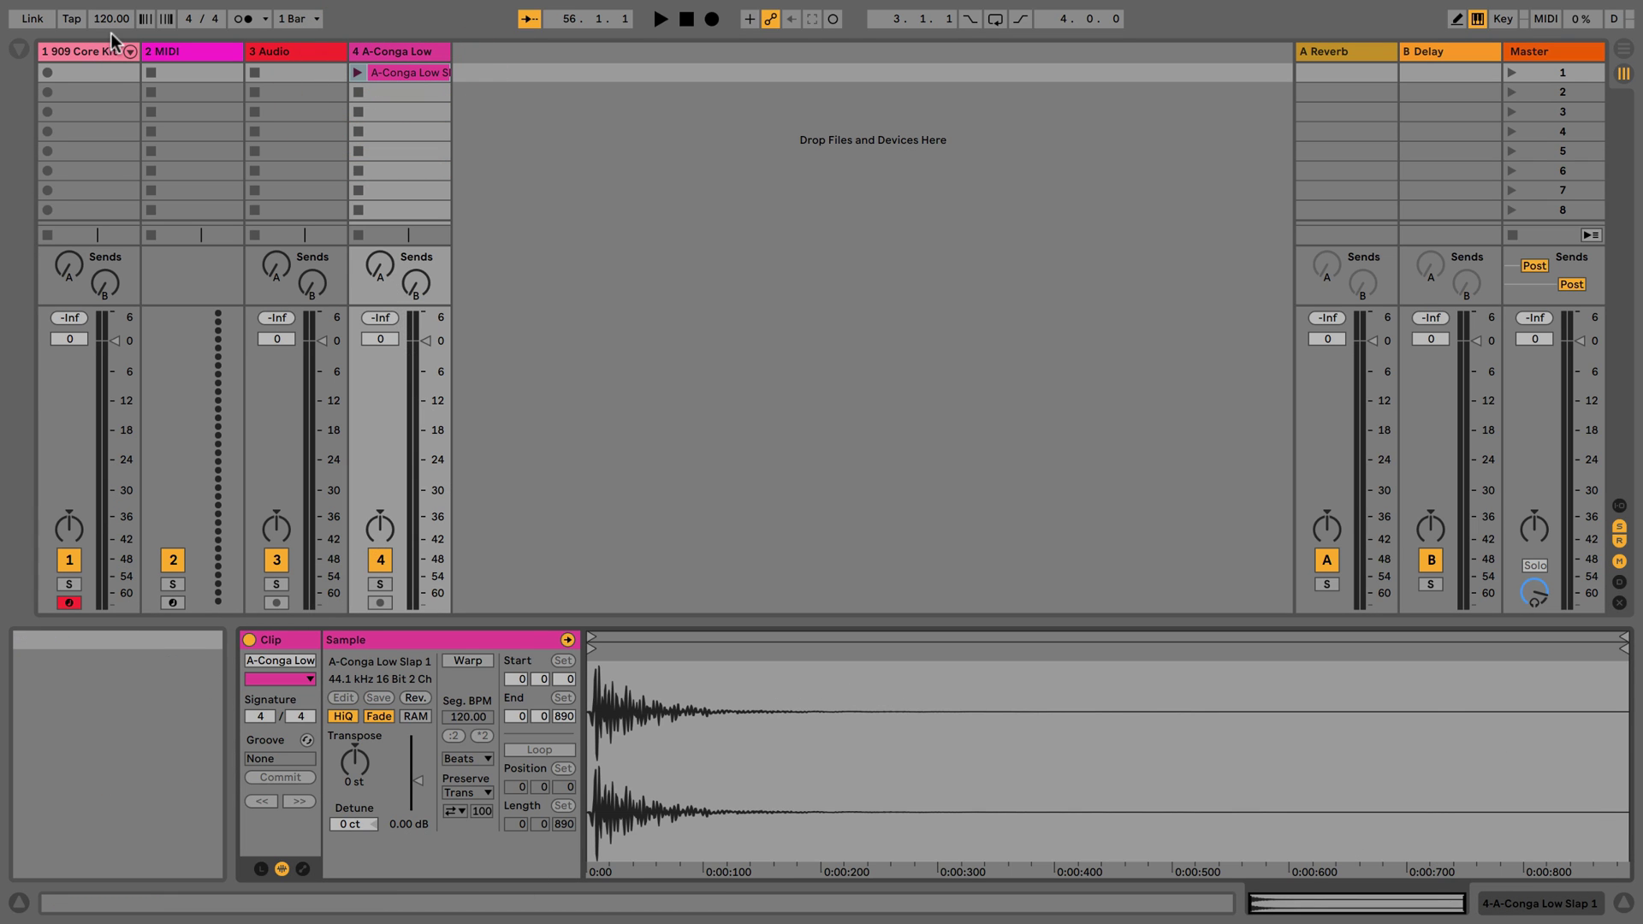
{"action": "double_click", "coordinate": [99, 74]}
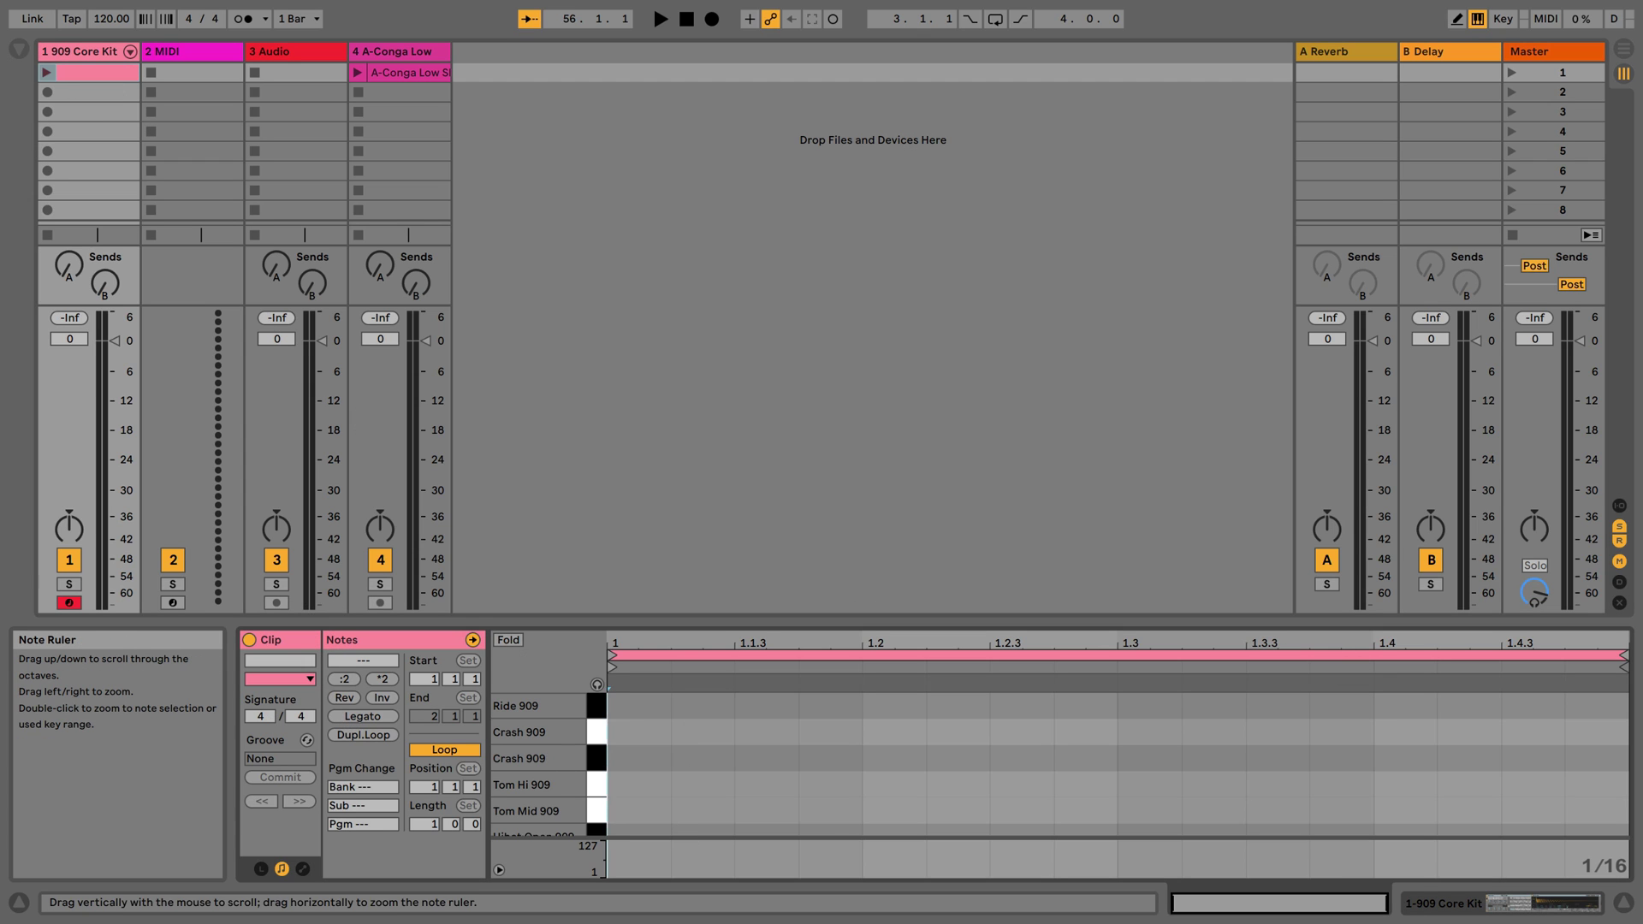
{"action": "left_click_drag", "start_coordinate": [539, 759], "coordinate": [514, 729]}
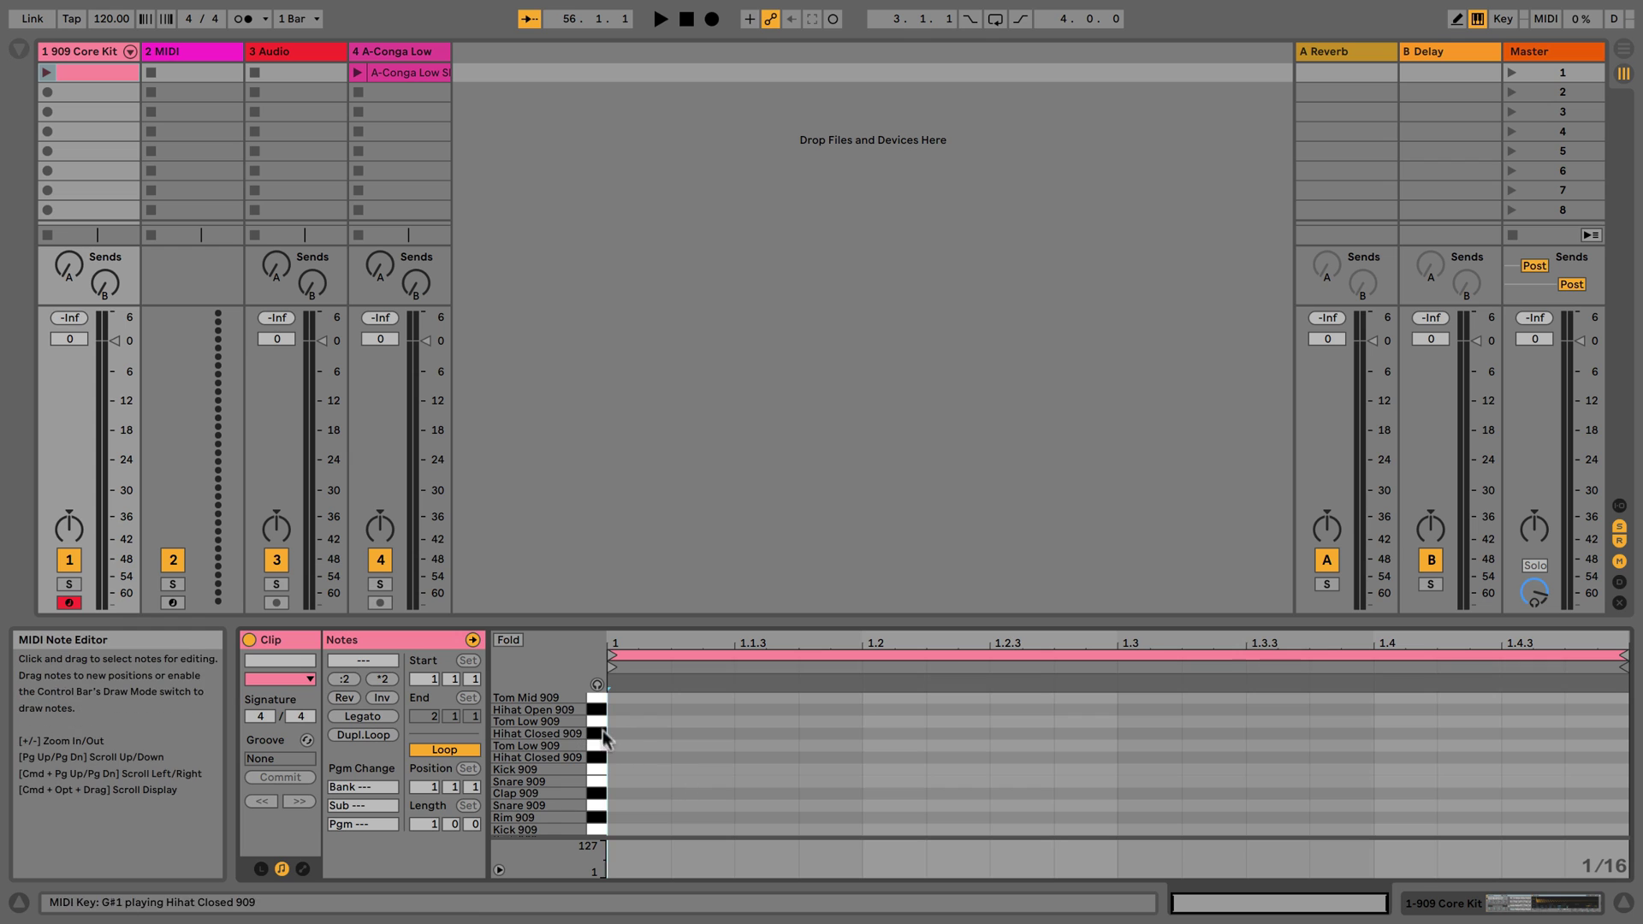
{"action": "left_click", "coordinate": [597, 685]}
{"action": "left_click", "coordinate": [590, 734]}
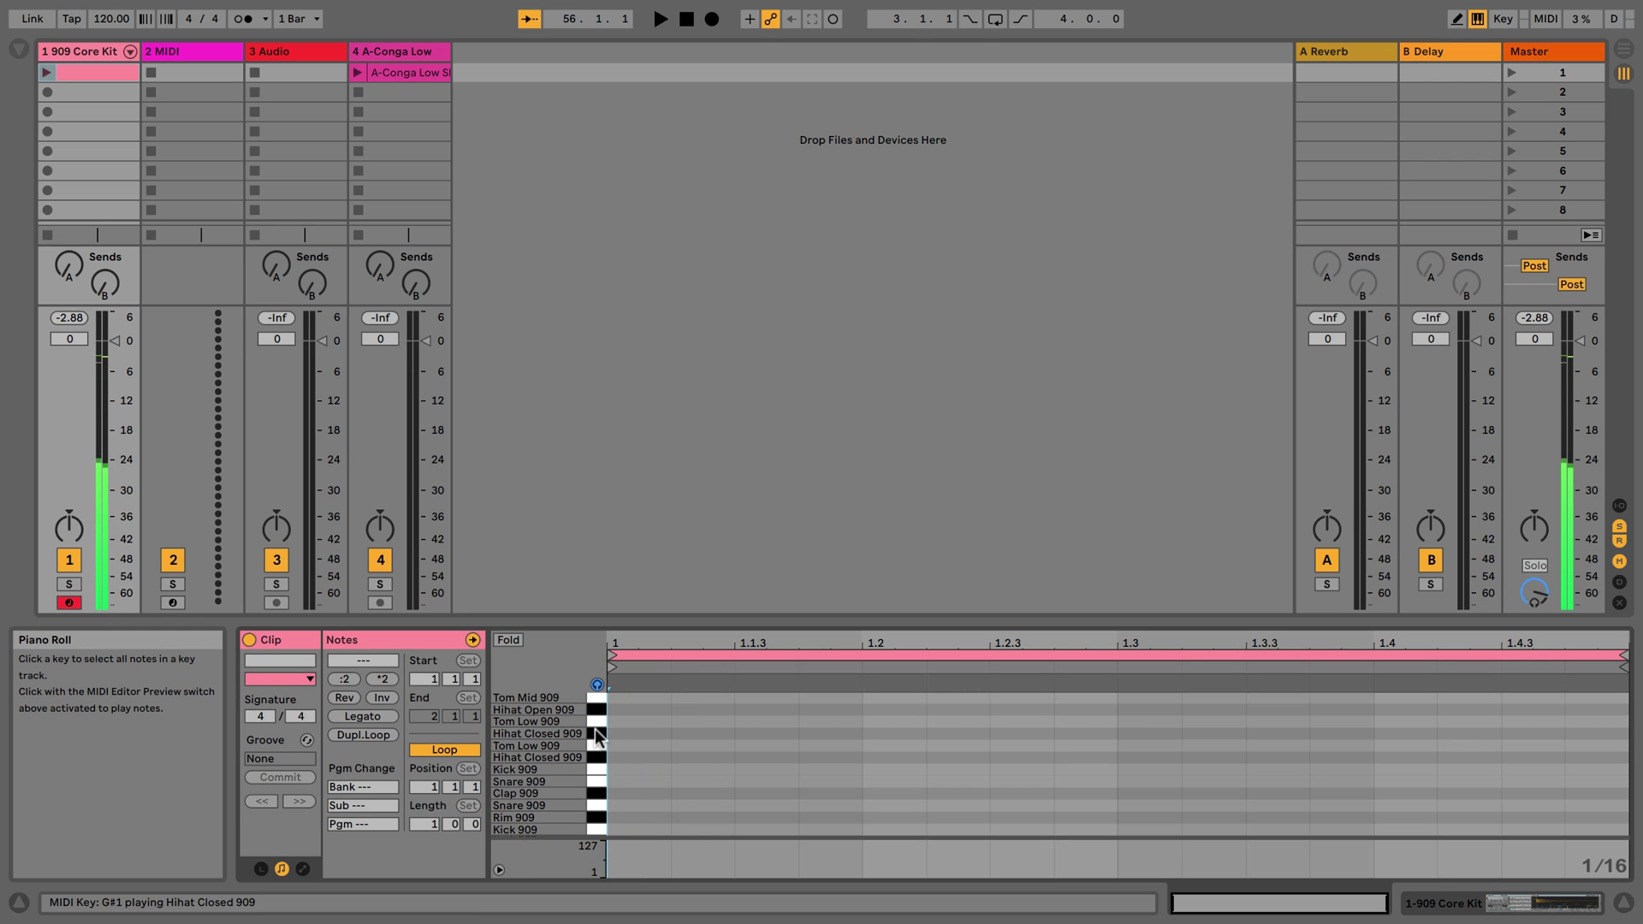
Step: Toggle the clip's Envelopes and Launch boxes, then show track 1's 909 Core Kit devices
{"action": "left_click", "coordinate": [303, 869]}
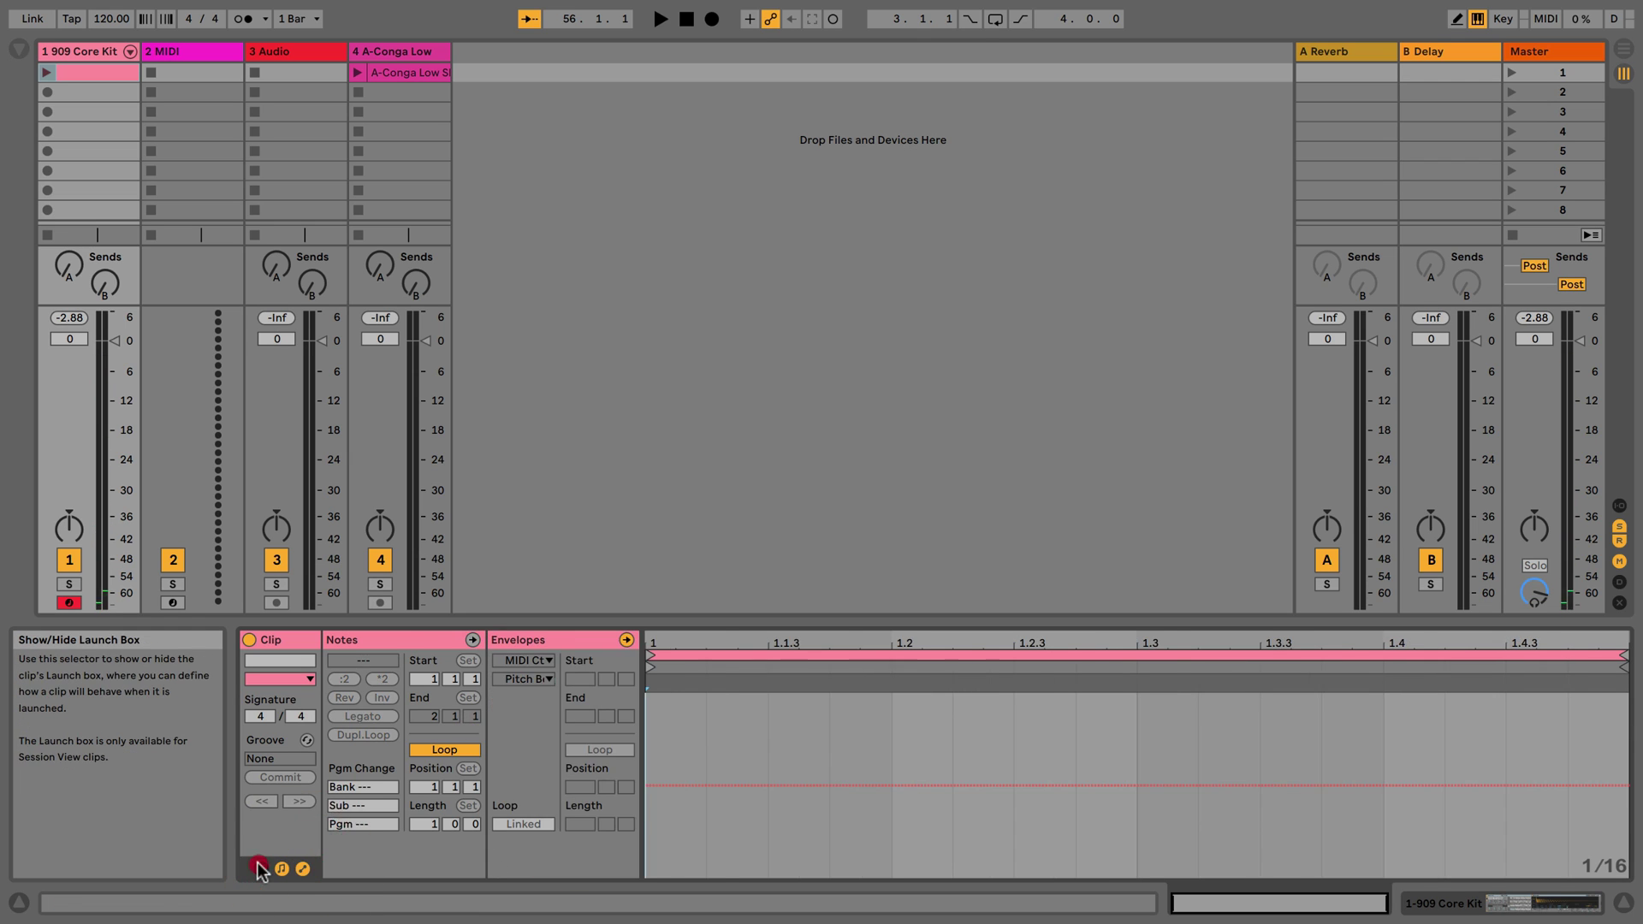
{"action": "left_click", "coordinate": [261, 868]}
{"action": "left_click", "coordinate": [303, 869]}
{"action": "left_click", "coordinate": [261, 869]}
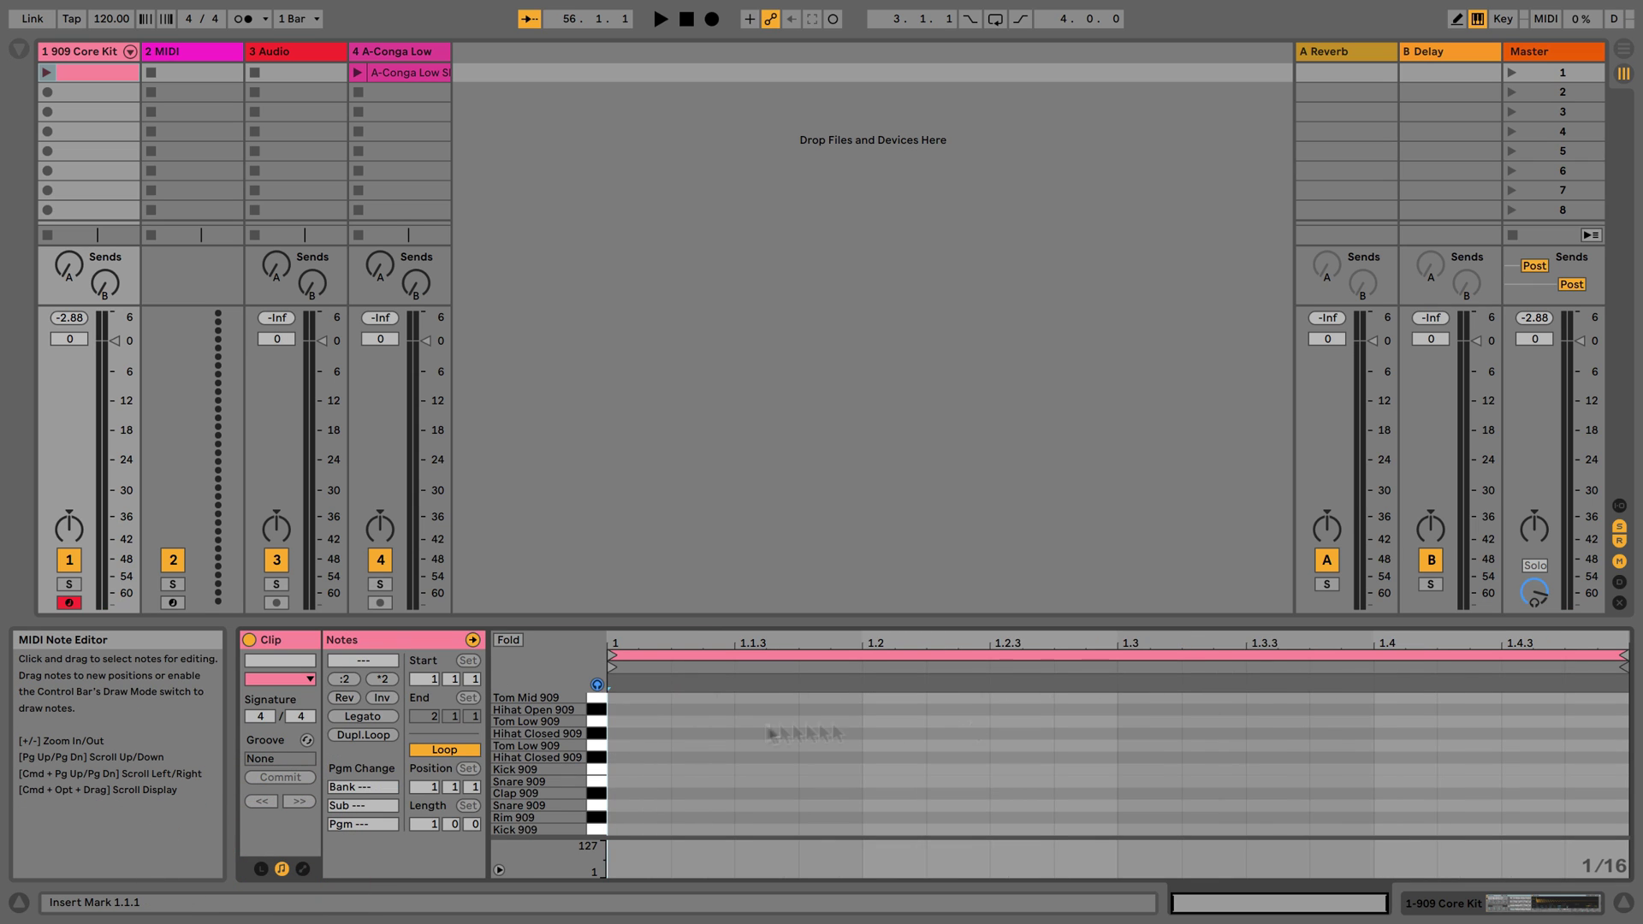
{"action": "left_click", "coordinate": [1390, 883]}
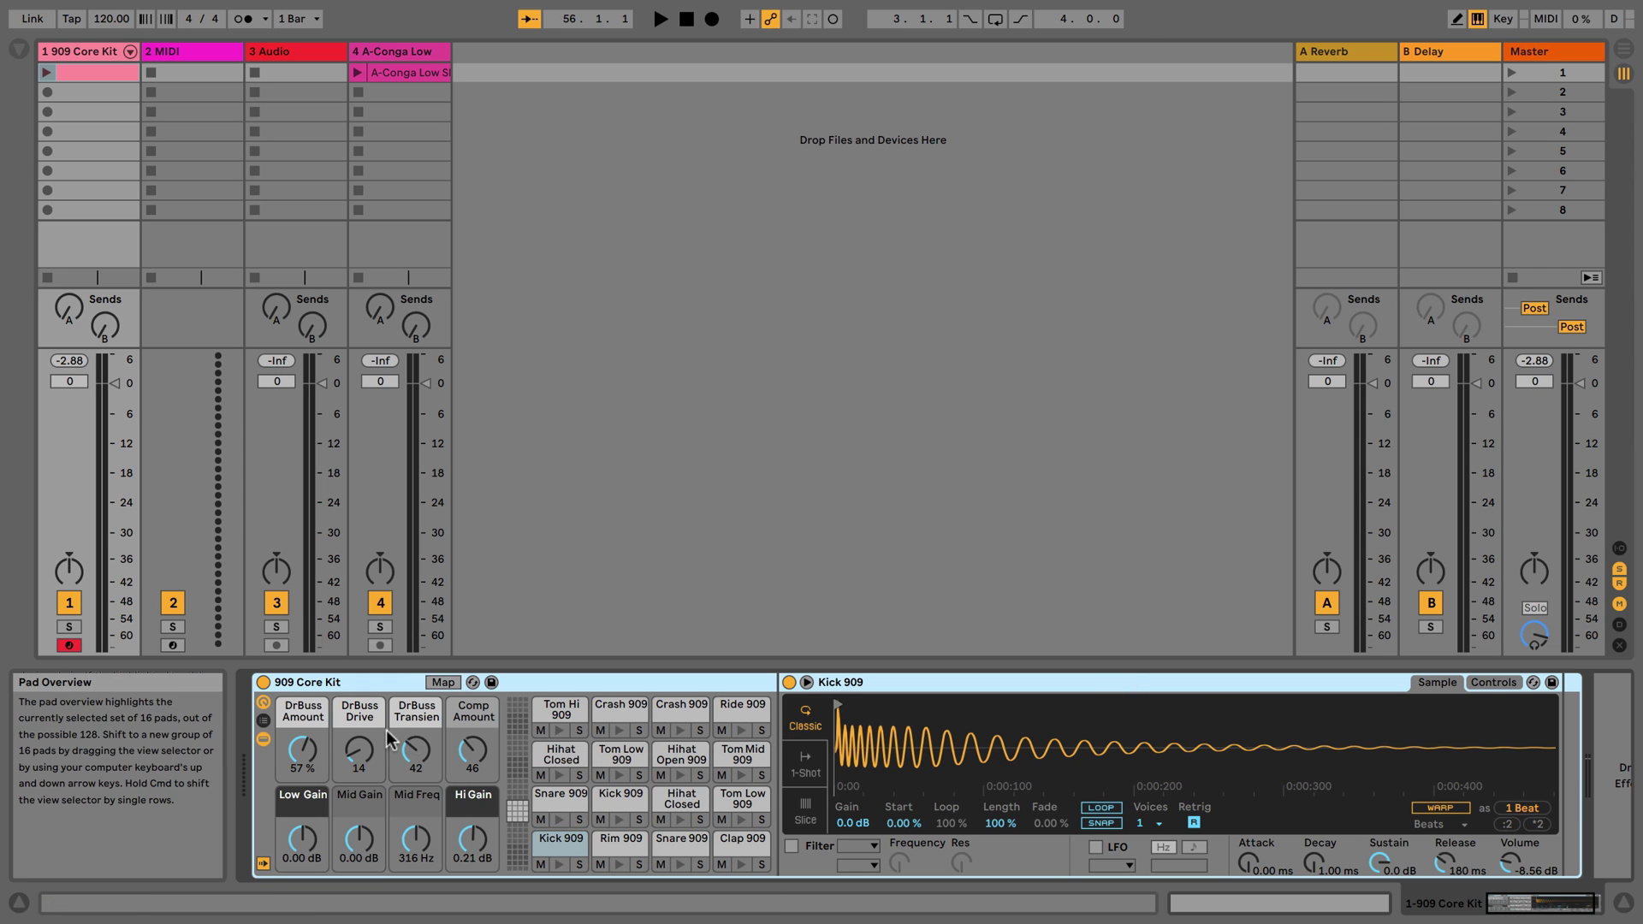
Step: Audition the Hihat Closed, Tom Low and Hihat Open pads, then add Chord before the 909 Core Kit
{"action": "left_click", "coordinate": [559, 776]}
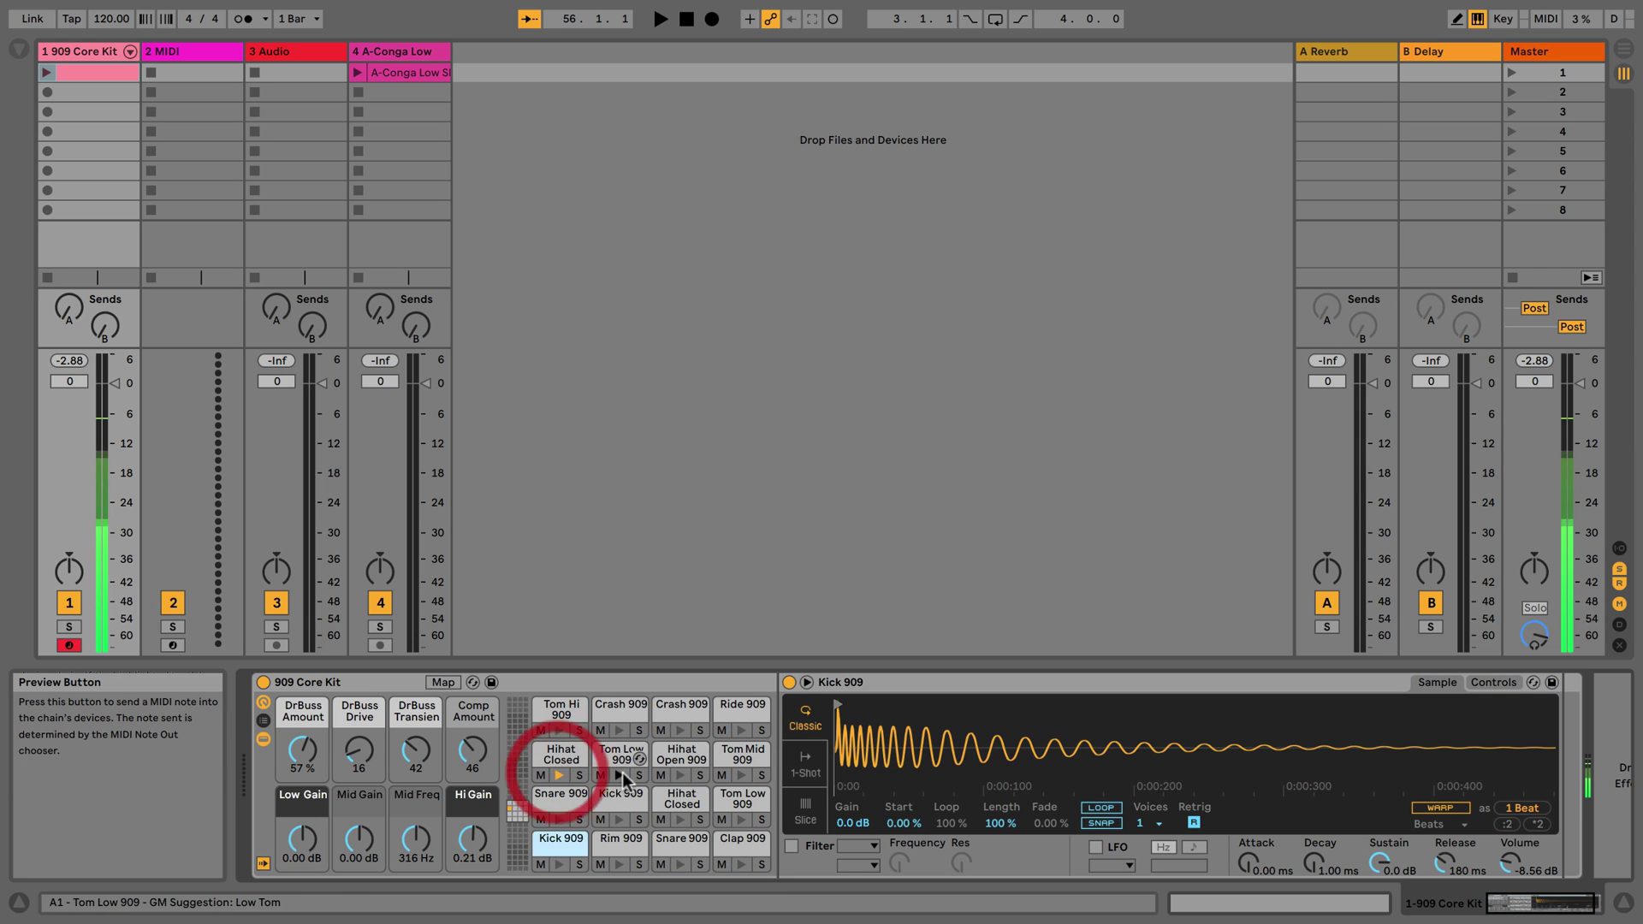
{"action": "left_click", "coordinate": [619, 775]}
{"action": "left_click", "coordinate": [680, 775]}
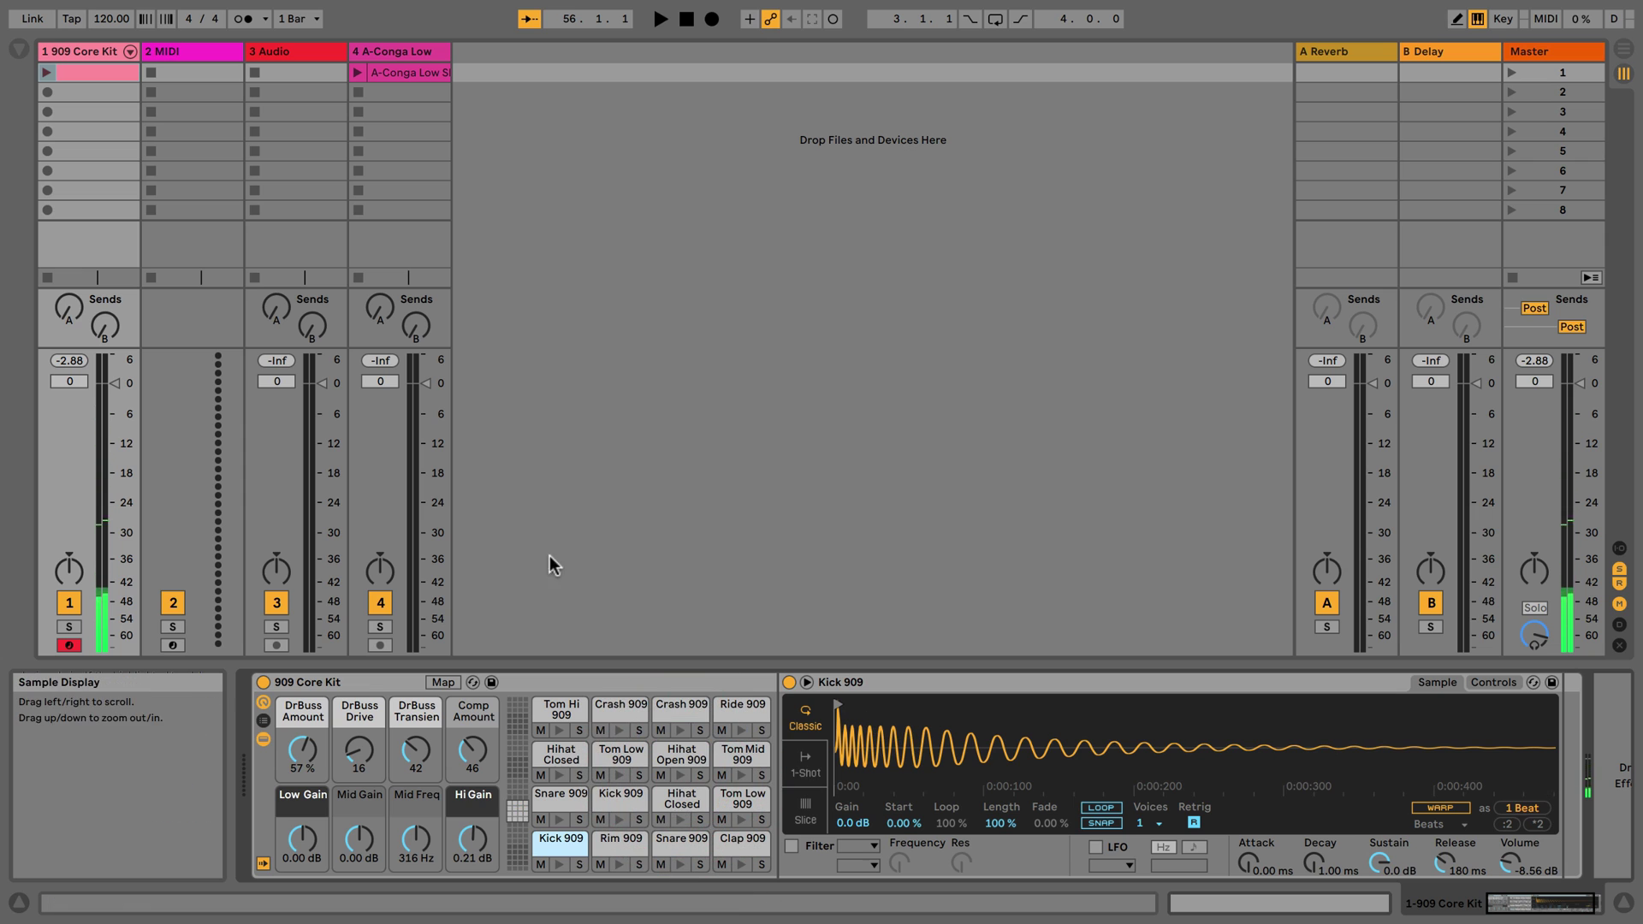
{"action": "left_click", "coordinate": [19, 49]}
{"action": "left_click", "coordinate": [56, 244]}
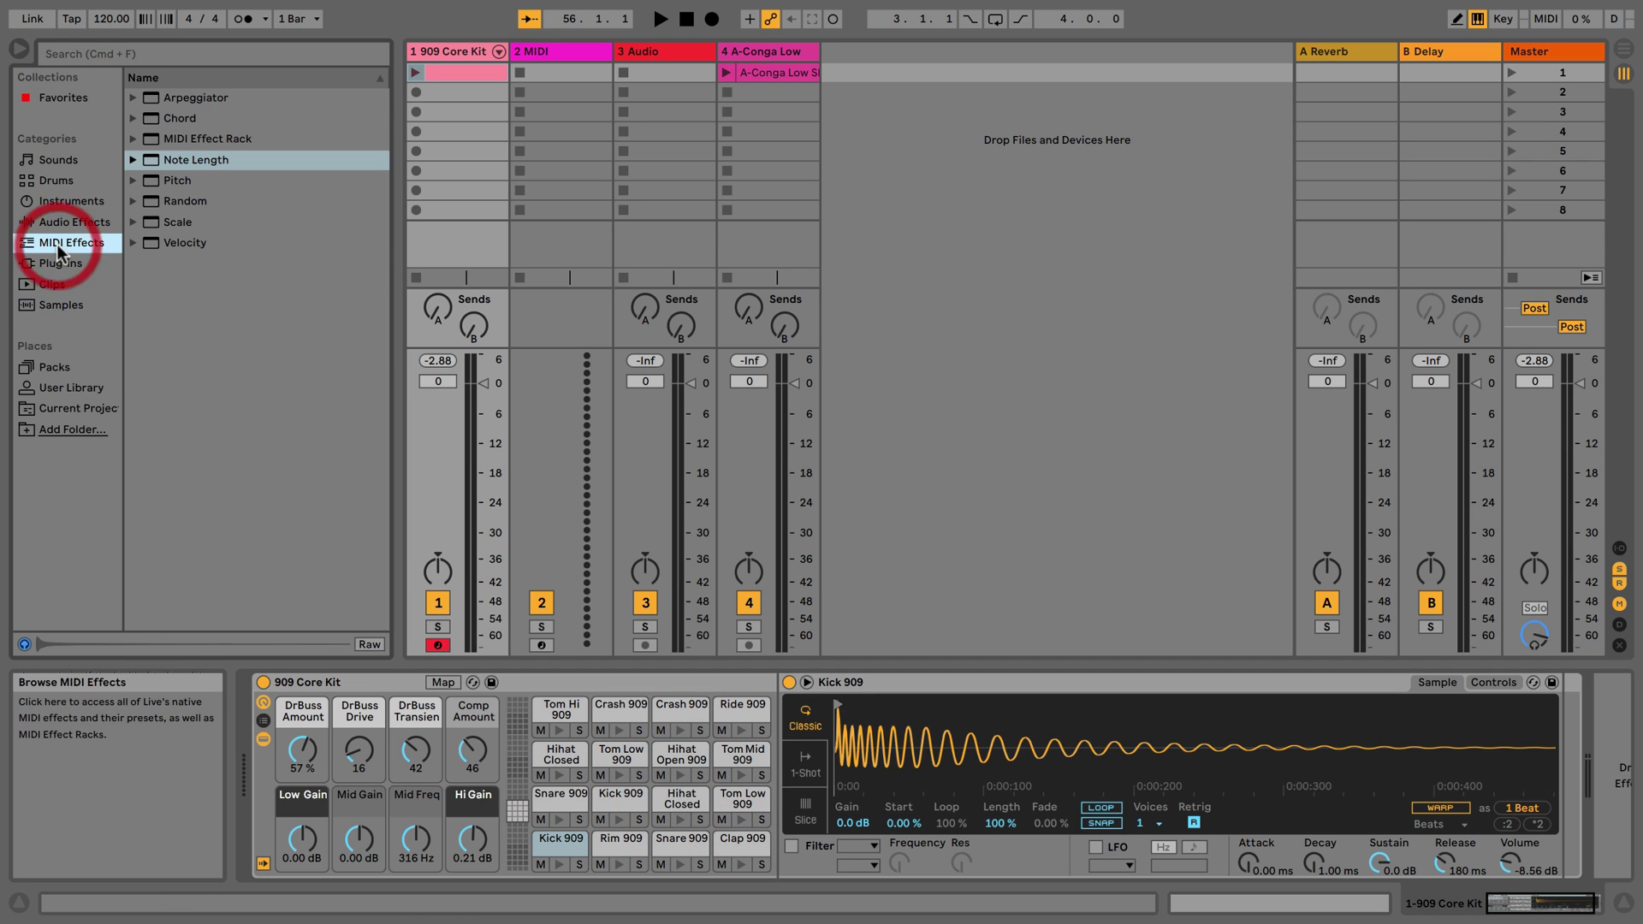
{"action": "left_click", "coordinate": [178, 124]}
{"action": "left_click_drag", "start_coordinate": [233, 659], "coordinate": [248, 684]}
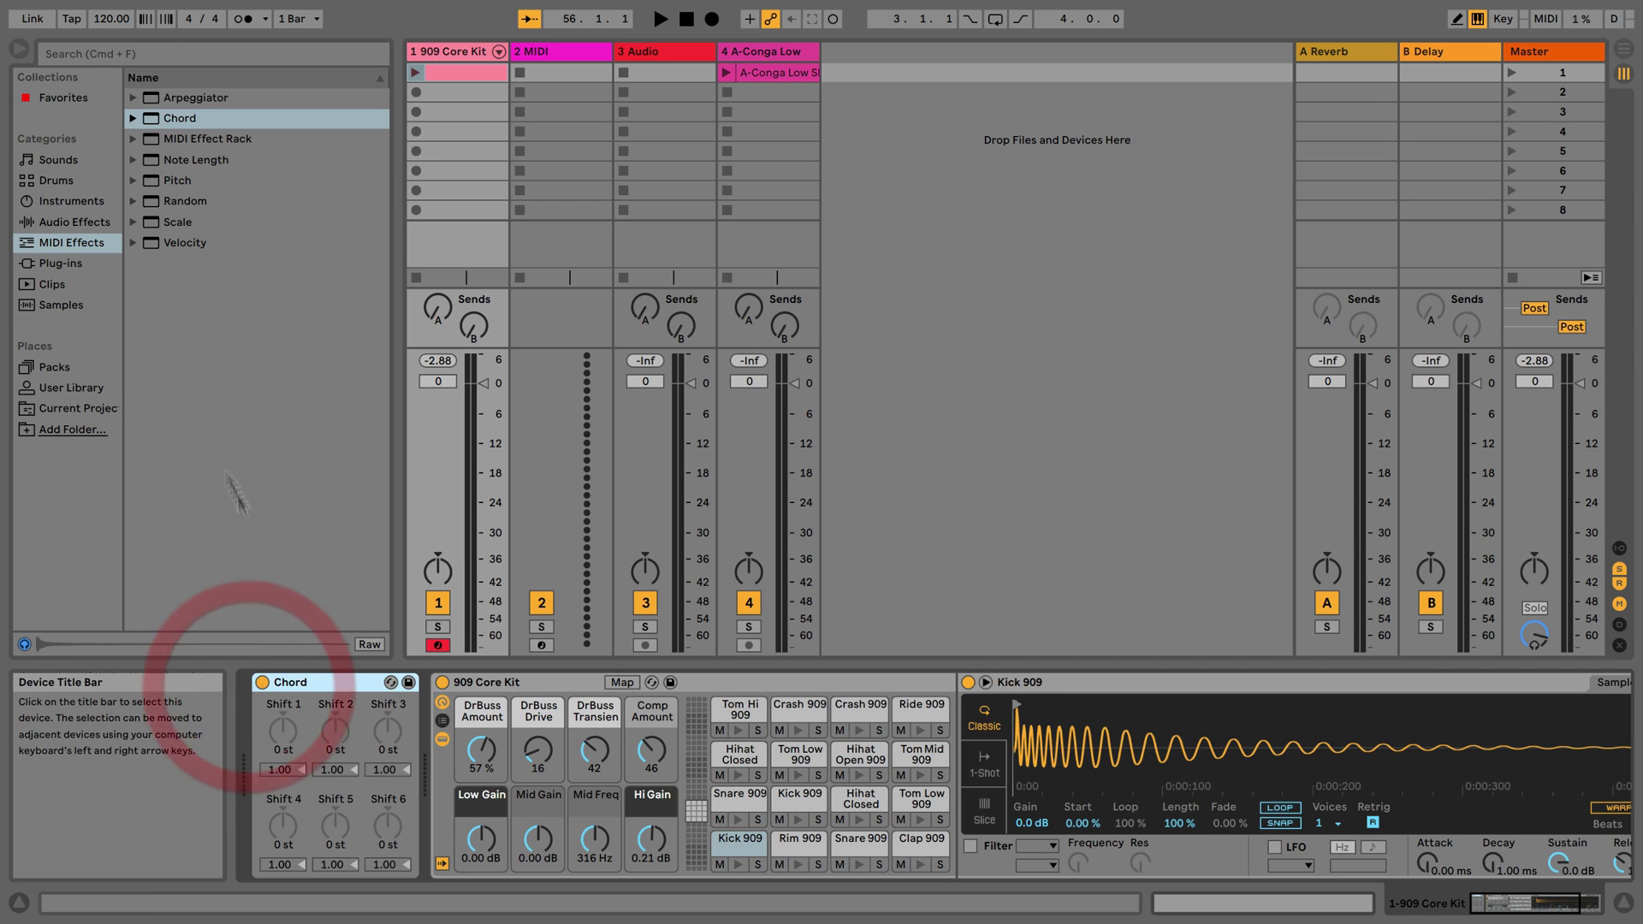
Step: Add a Compressor from Audio Effects at the end of track 1's device chain
{"action": "left_click", "coordinate": [72, 224]}
{"action": "left_click_drag", "start_coordinate": [176, 180], "coordinate": [1333, 731]}
{"action": "left_click_drag", "start_coordinate": [1519, 783], "coordinate": [1553, 773]}
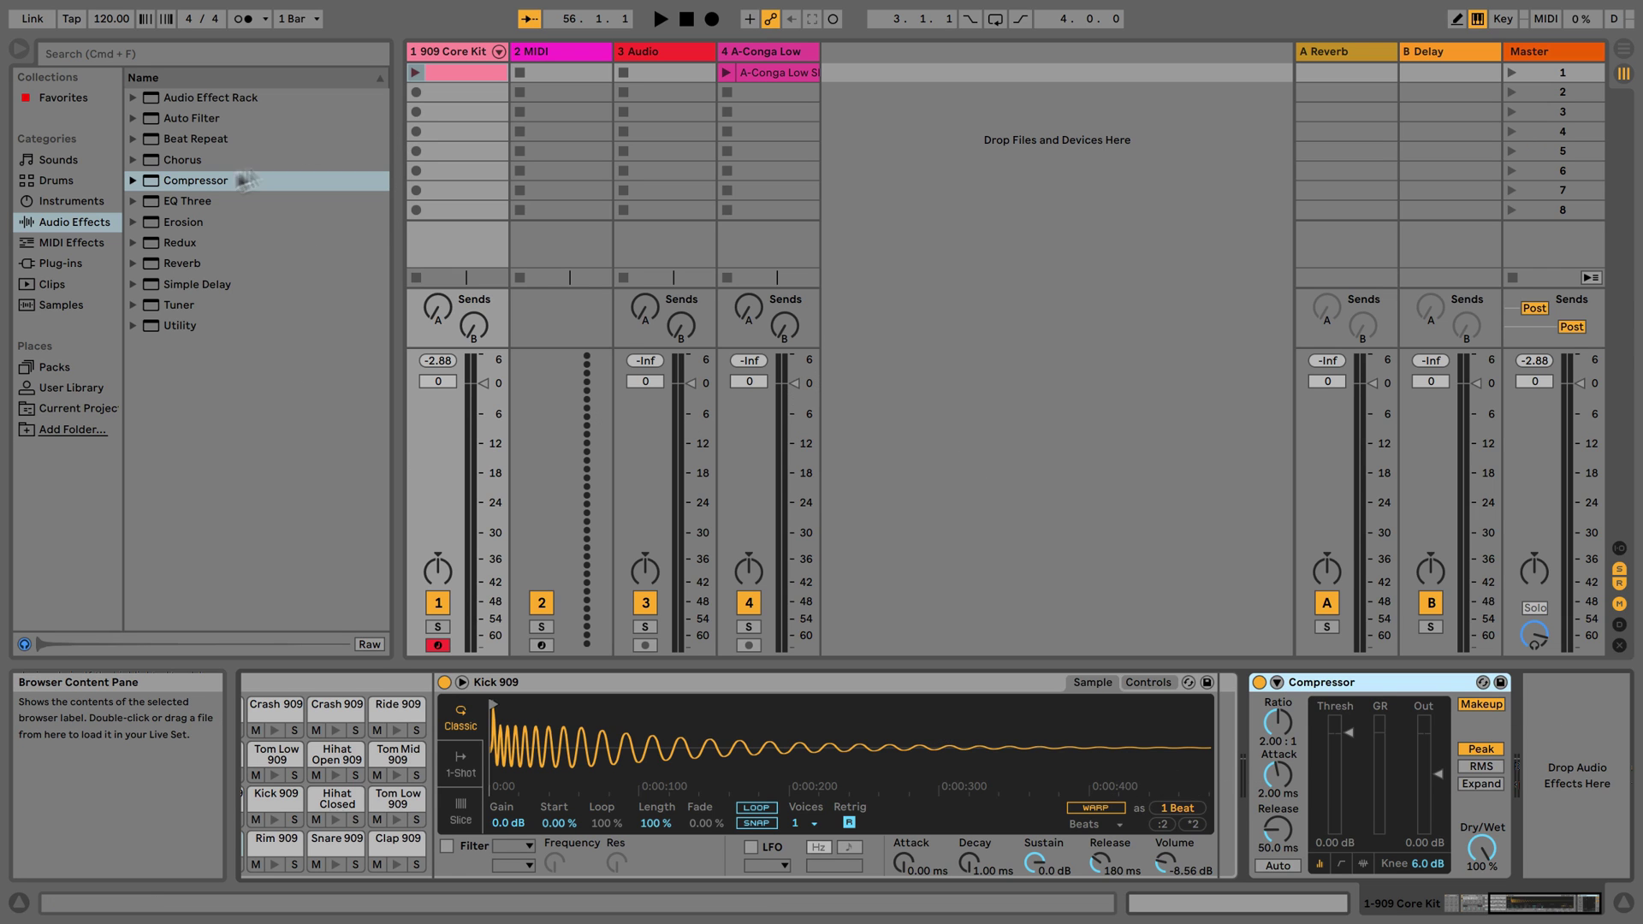
Step: Drag Compressor, Auto Filter and Reverb from Audio Effects onto 3 Audio, in that order
{"action": "left_click_drag", "start_coordinate": [208, 186], "coordinate": [656, 50]}
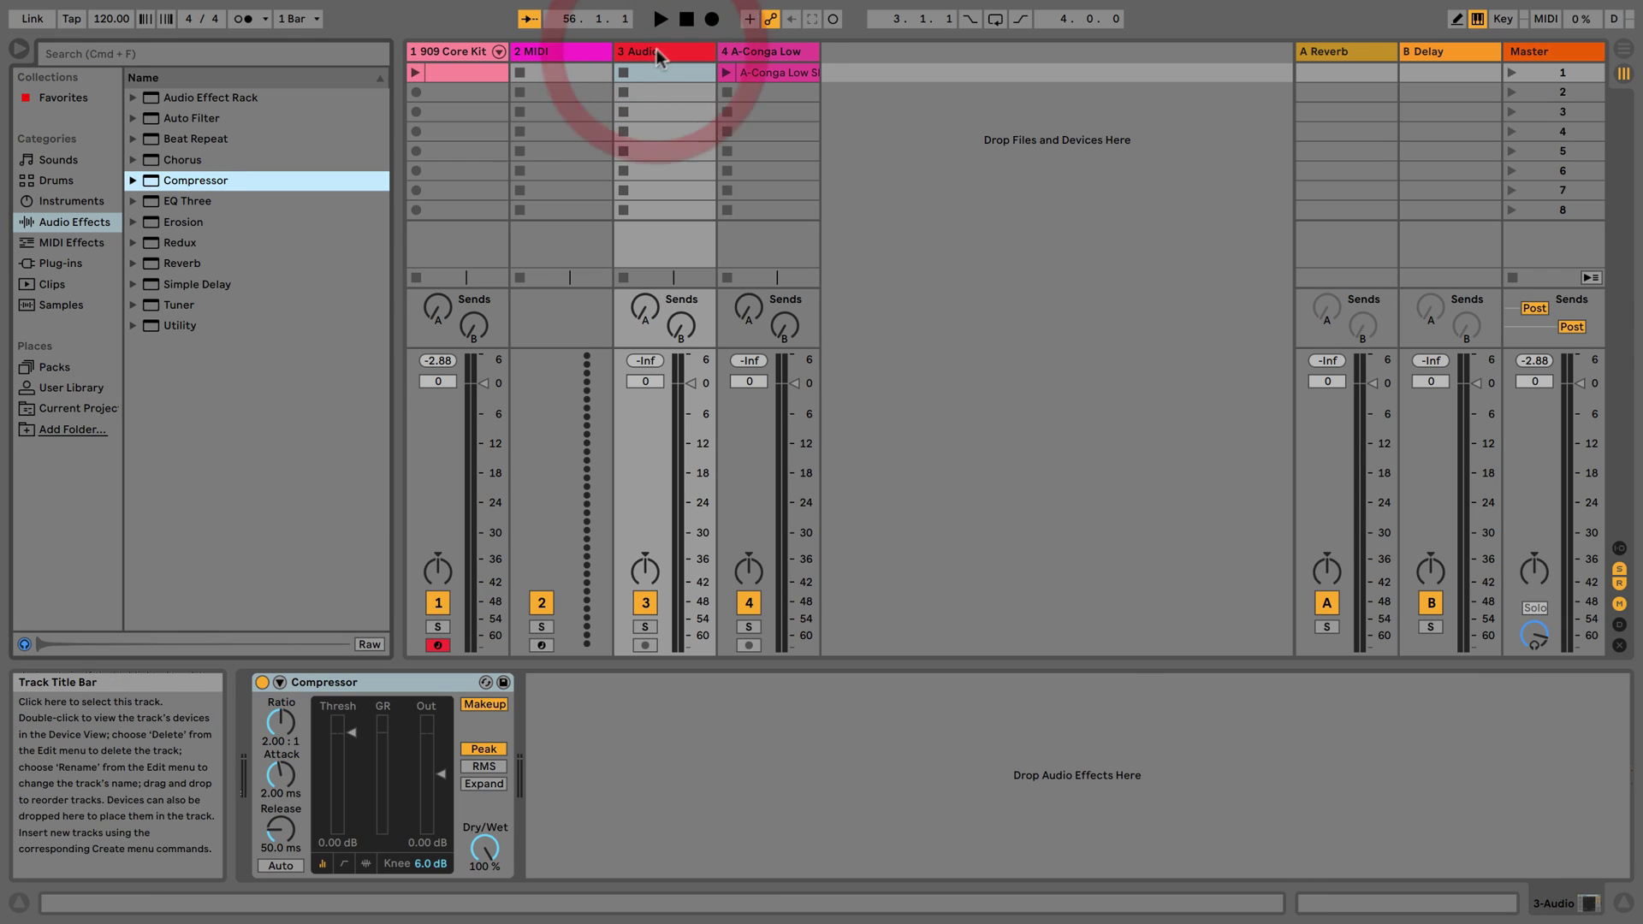
{"action": "left_click_drag", "start_coordinate": [179, 118], "coordinate": [666, 710]}
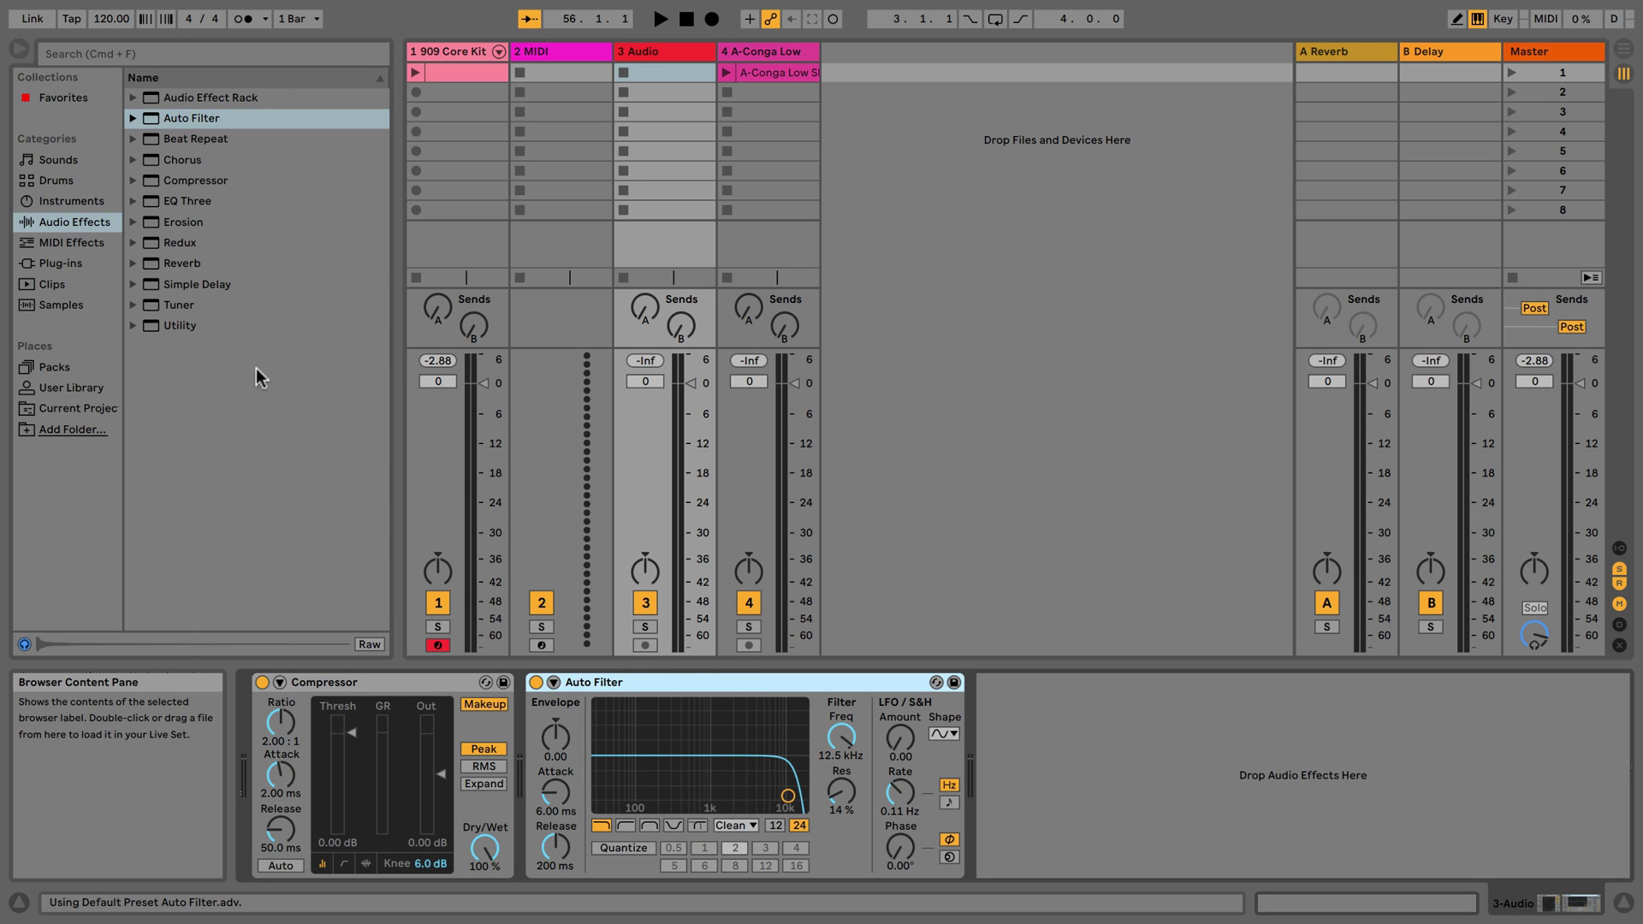
{"action": "left_click", "coordinate": [178, 265]}
{"action": "left_click_drag", "start_coordinate": [177, 265], "coordinate": [651, 53]}
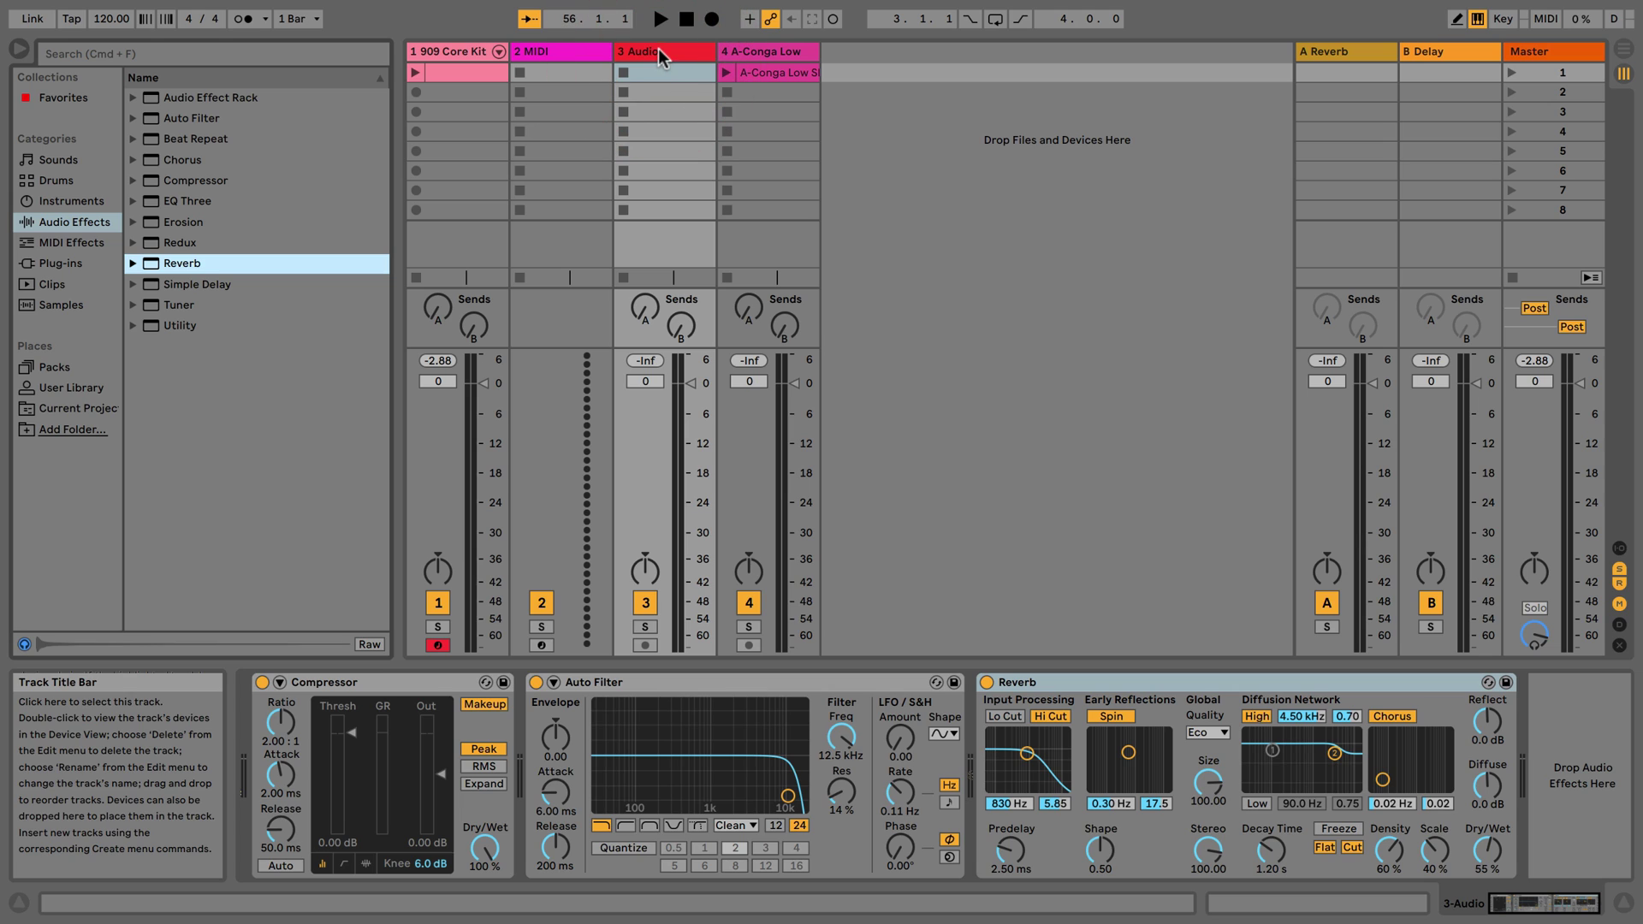